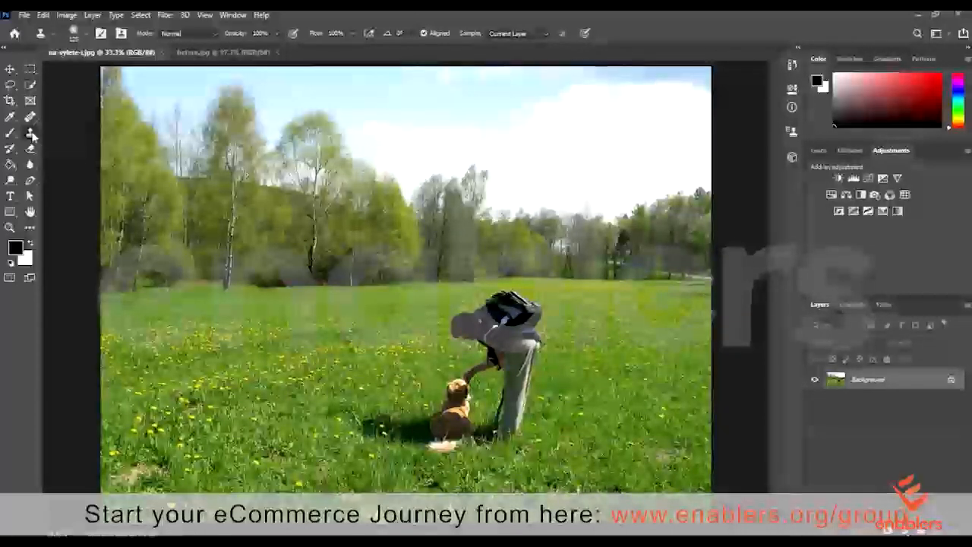
Choose the Clone Stamp tool and duplicate the Background layer
right_click(31, 133)
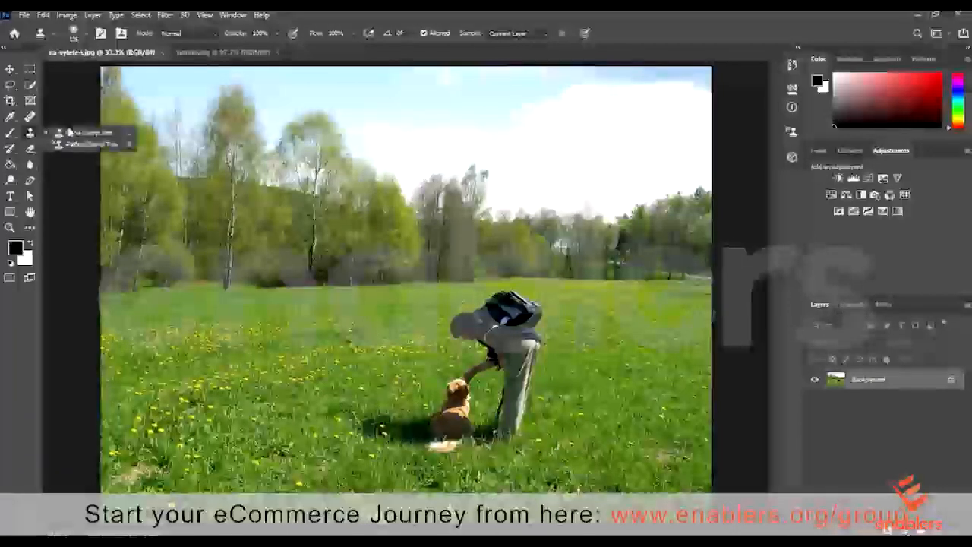
click(85, 133)
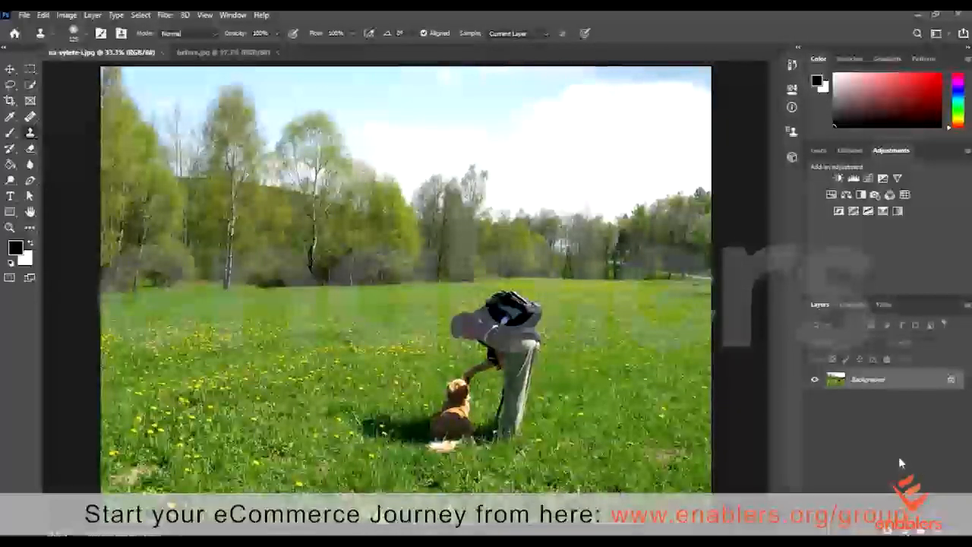
key(ctrl+j)
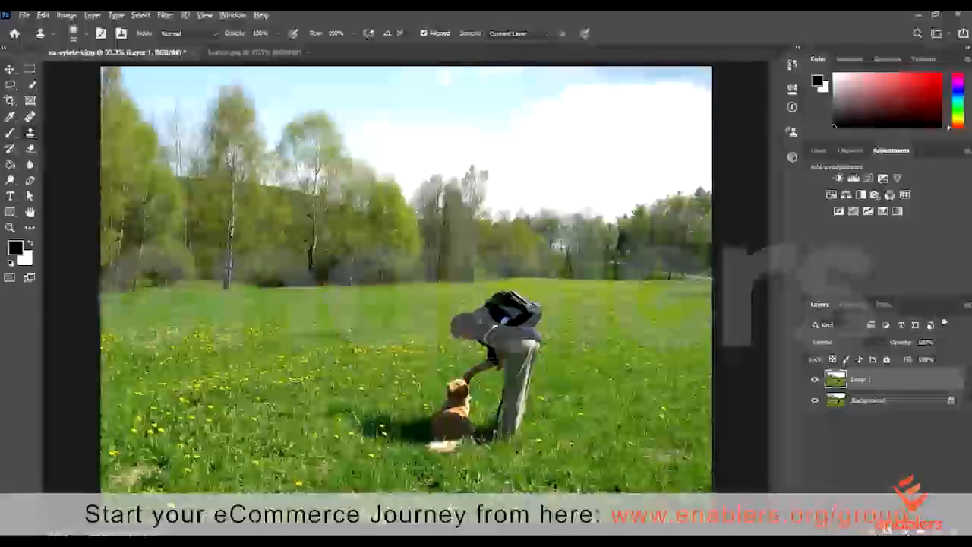
Set the clone brush to 0% hardness and make its size slightly smaller
right_click(411, 193)
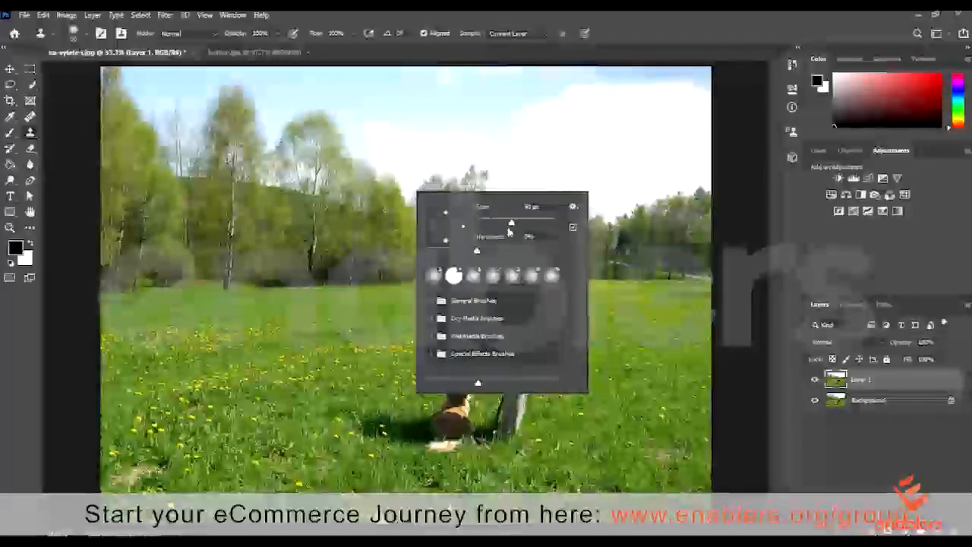
drag(478, 254, 534, 251)
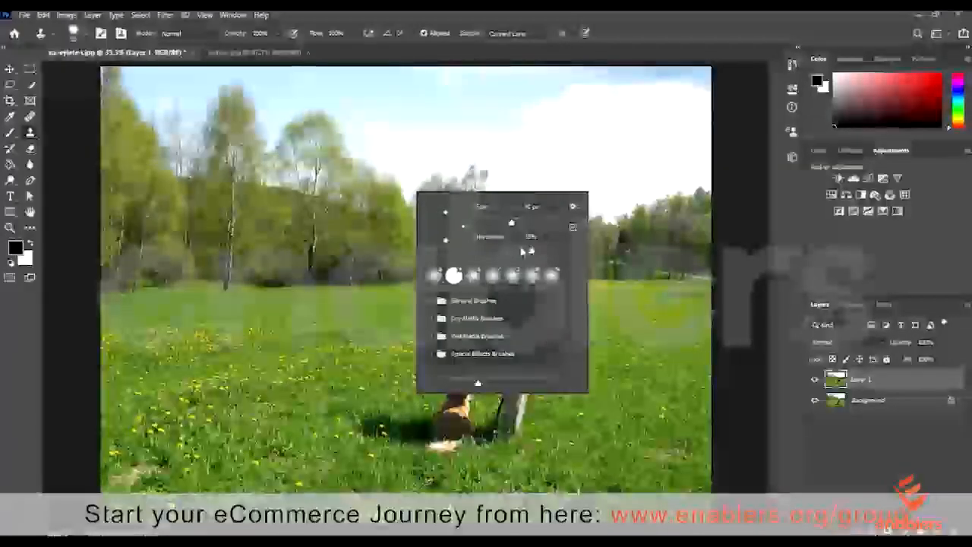
mouse_move(532, 251)
mouse_down()
mouse_move(554, 251)
mouse_move(477, 251)
mouse_up()
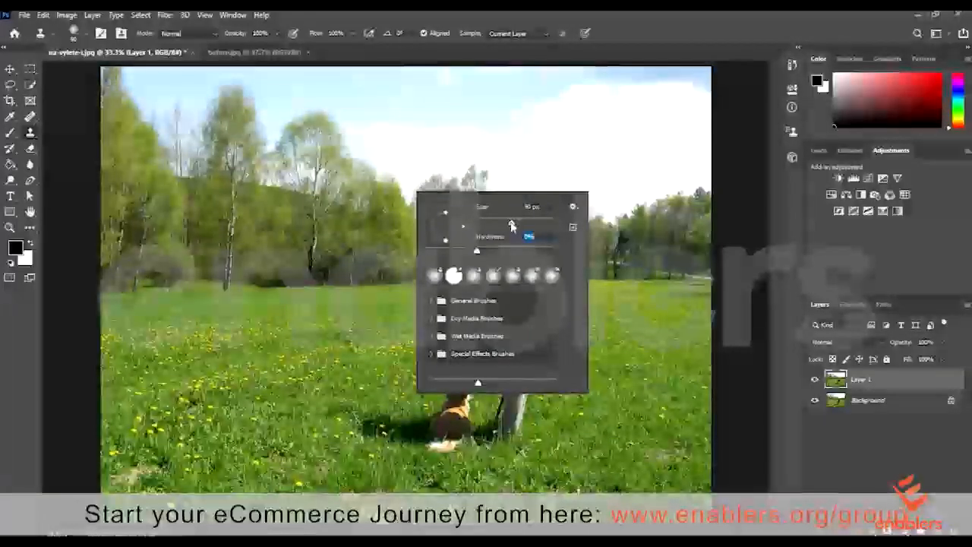
click(525, 224)
click(511, 222)
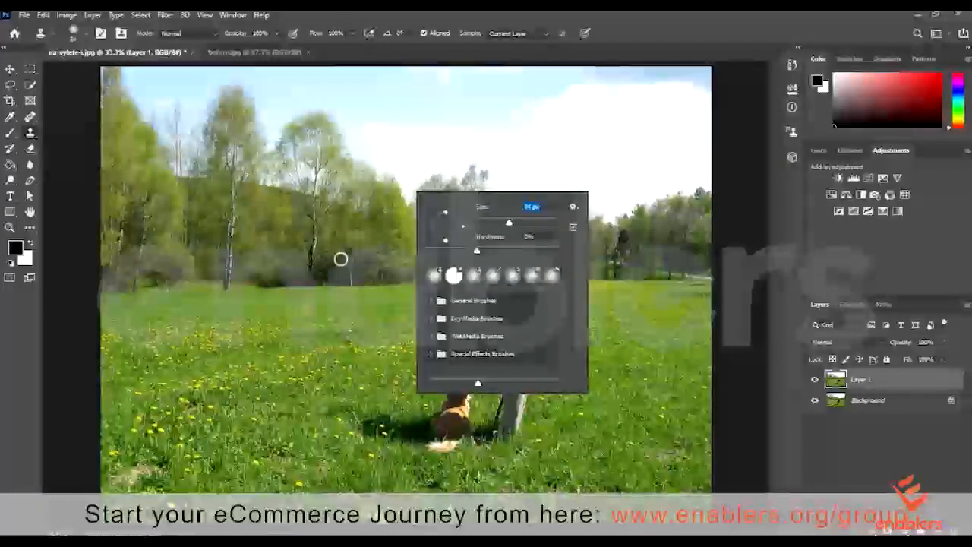
key(Return)
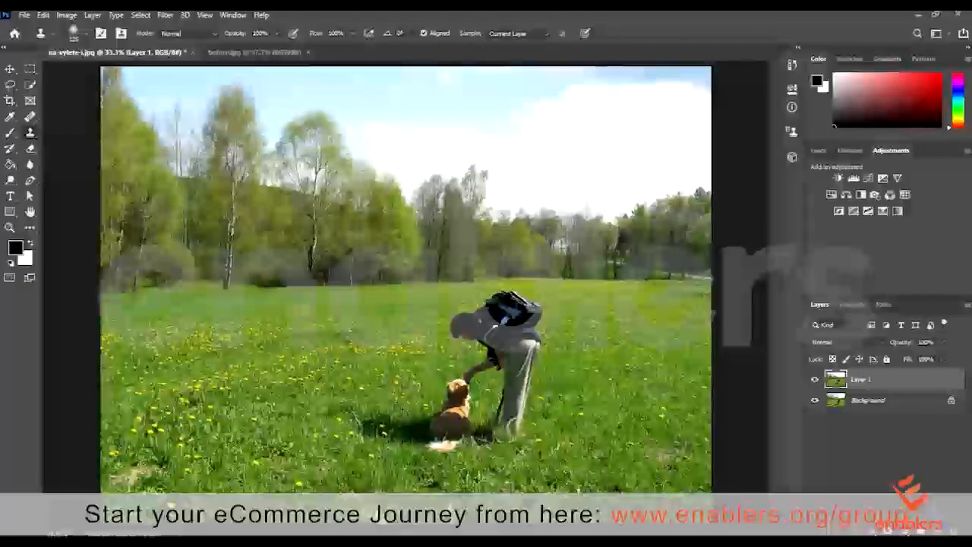
Clone grass over the dog, the dark shadow beside it and the person's lower legs on Layer 1
drag(487, 429, 492, 431)
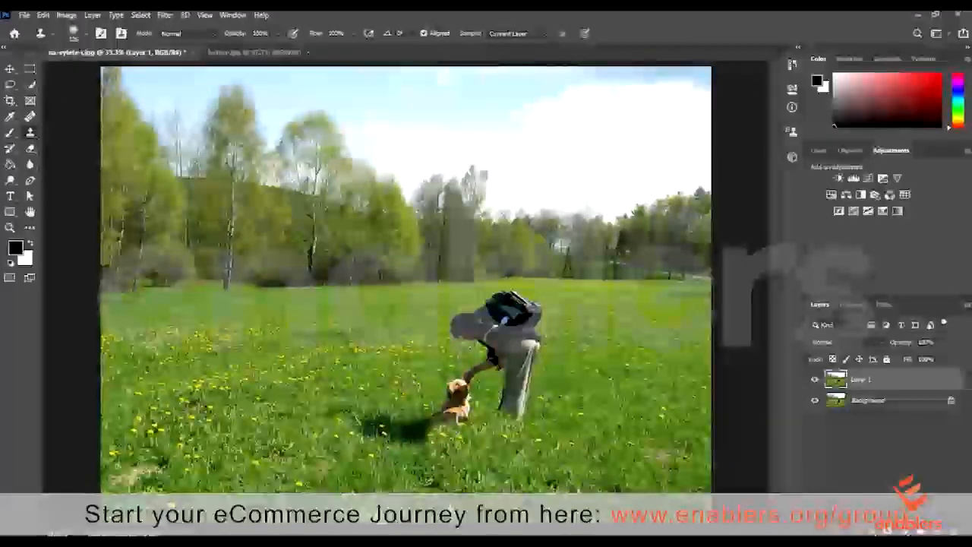
click(506, 418)
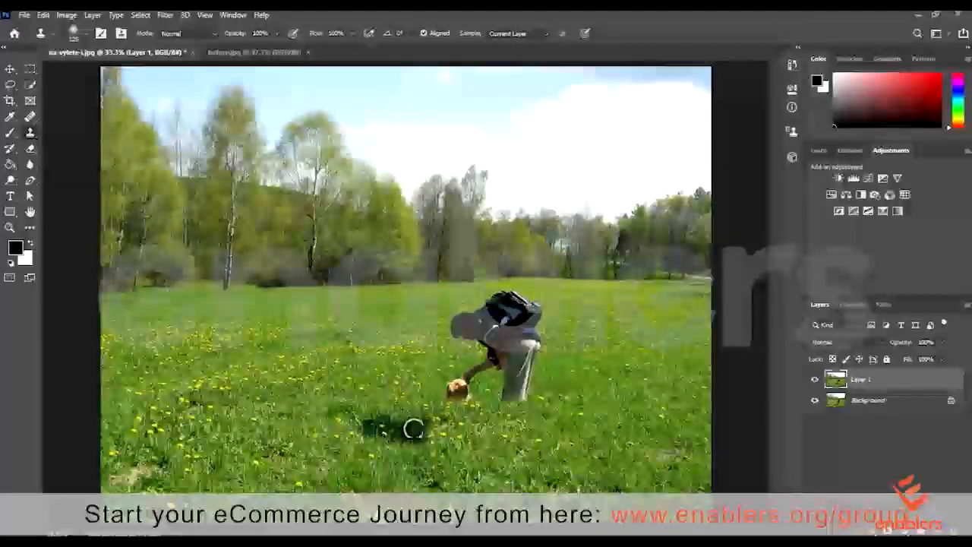
mouse_move(409, 438)
mouse_down()
mouse_move(383, 429)
mouse_move(389, 423)
mouse_up()
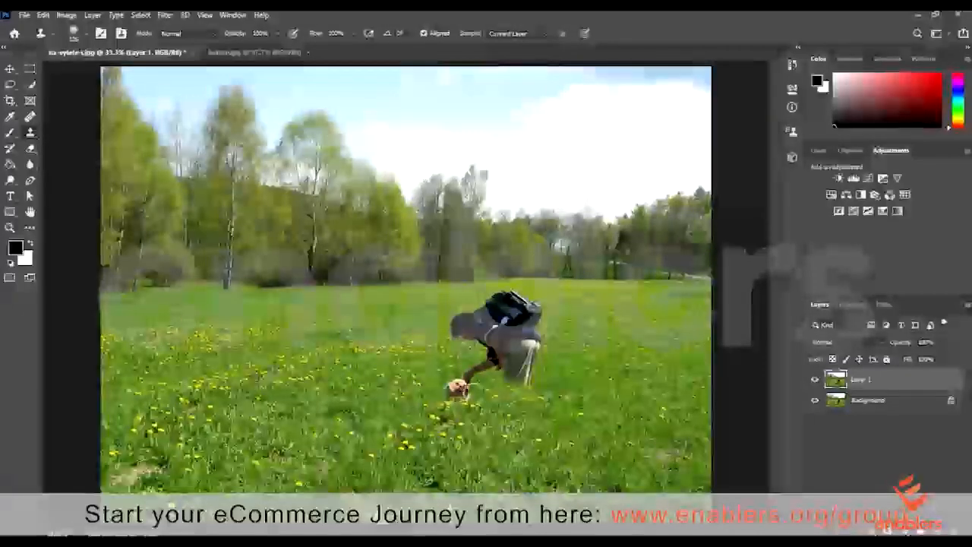
drag(491, 381, 451, 389)
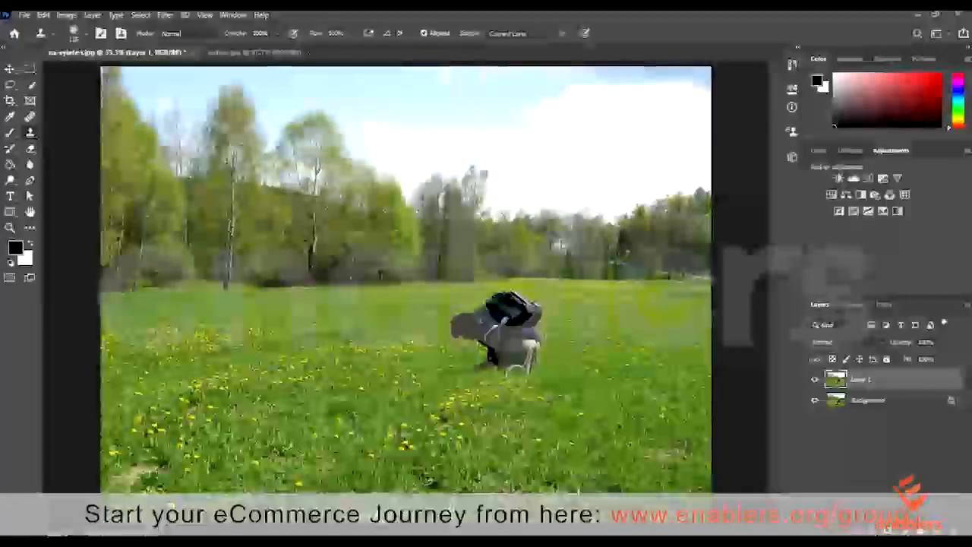
Clone grass over the person's upper legs, hips, head and torso and part of the backpack
drag(522, 364, 483, 364)
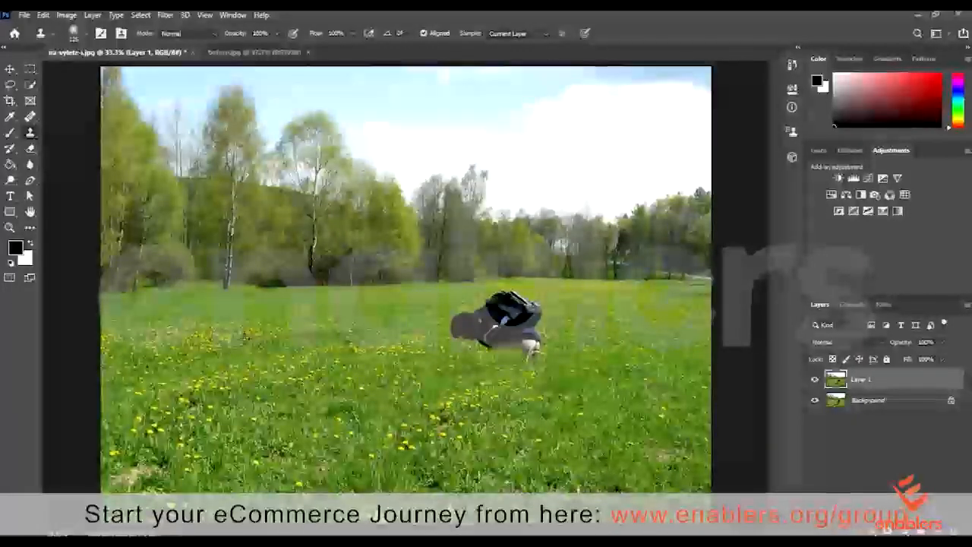
drag(535, 360, 535, 347)
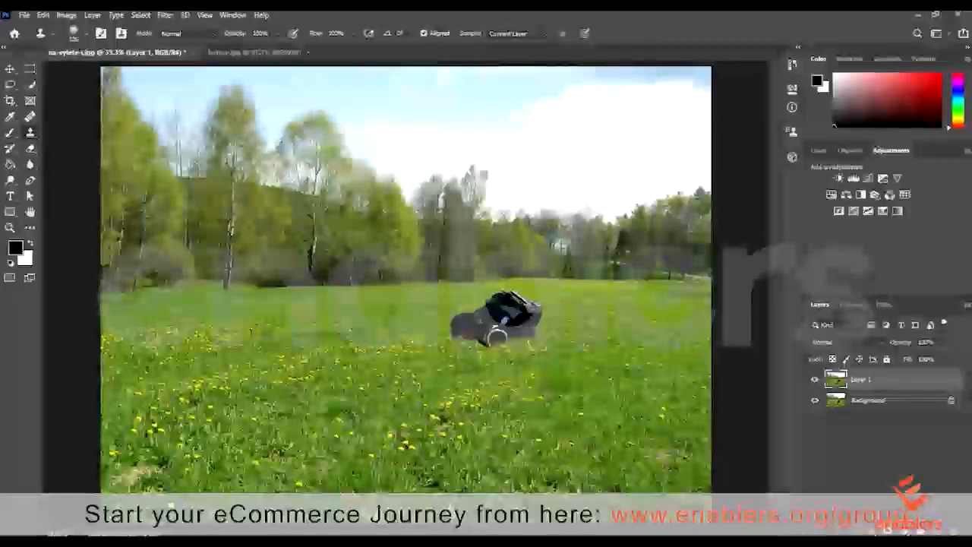
drag(458, 328, 473, 318)
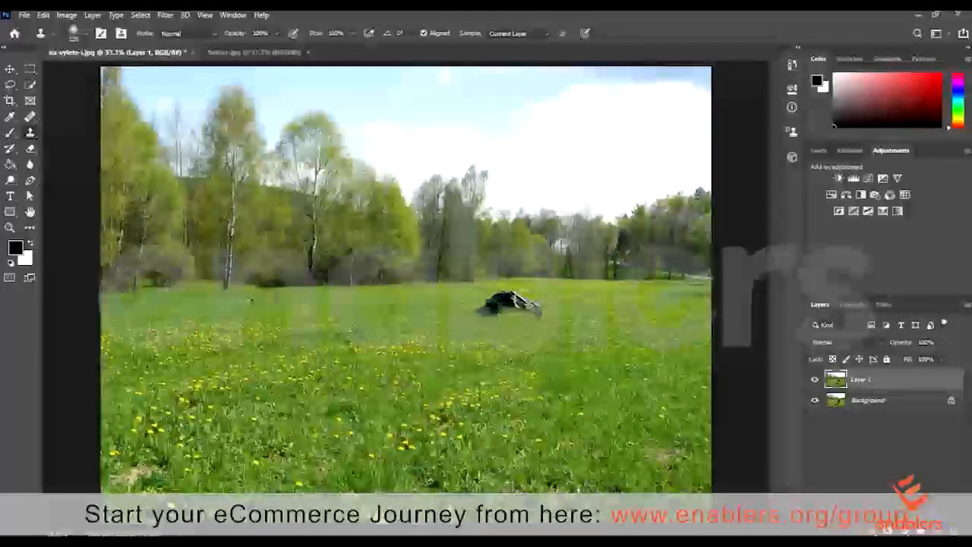
drag(530, 310, 505, 304)
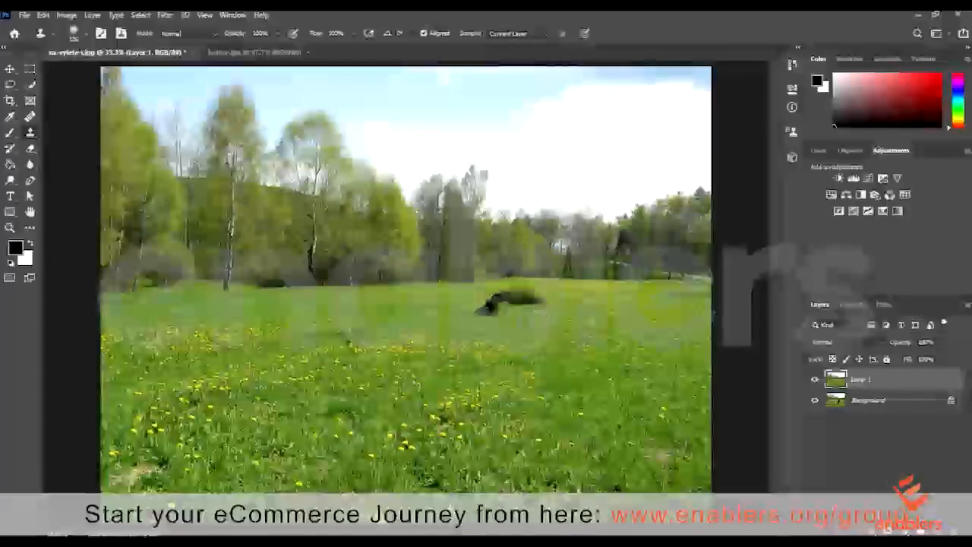
Undo the stray clone stroke, sample clean grass from the field and paint it over the remaining backpack
click(501, 301)
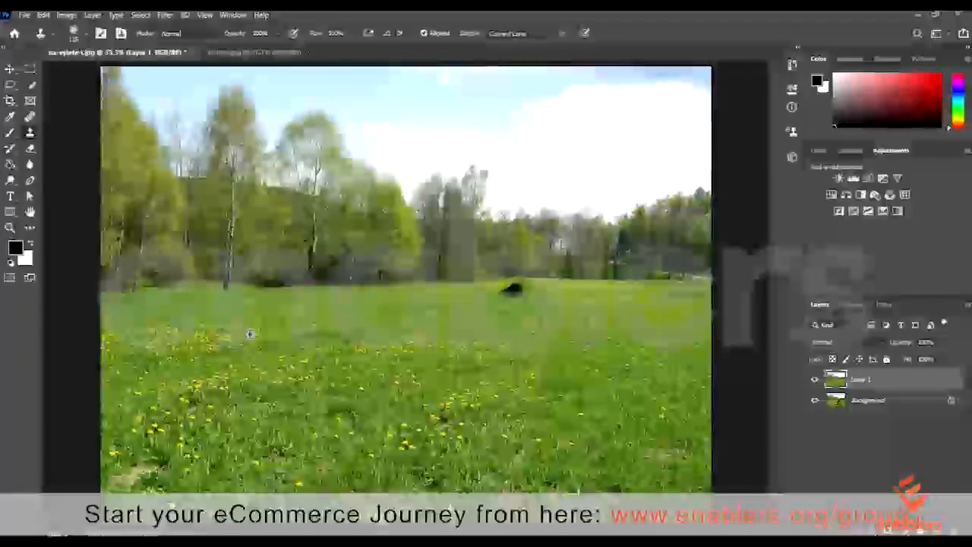
key(ctrl+z)
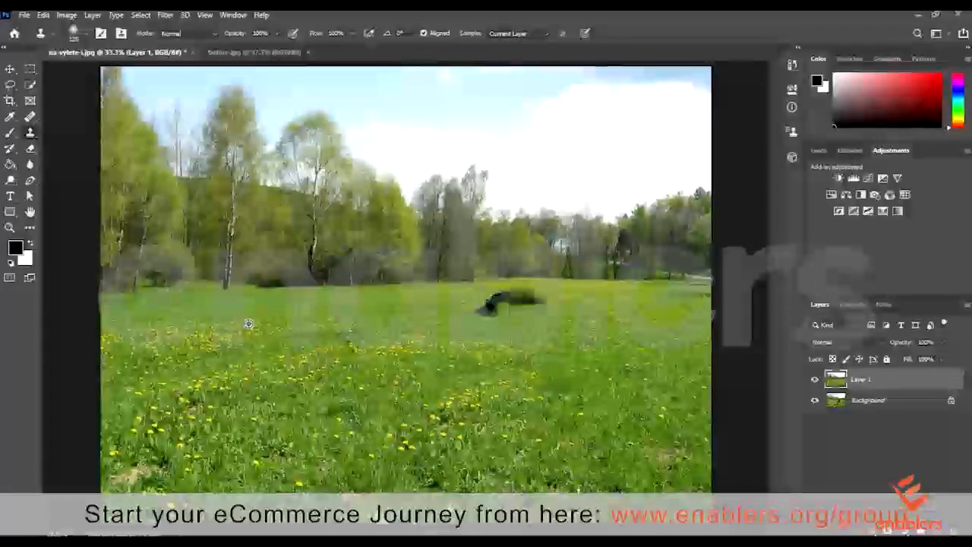
alt+click(257, 336)
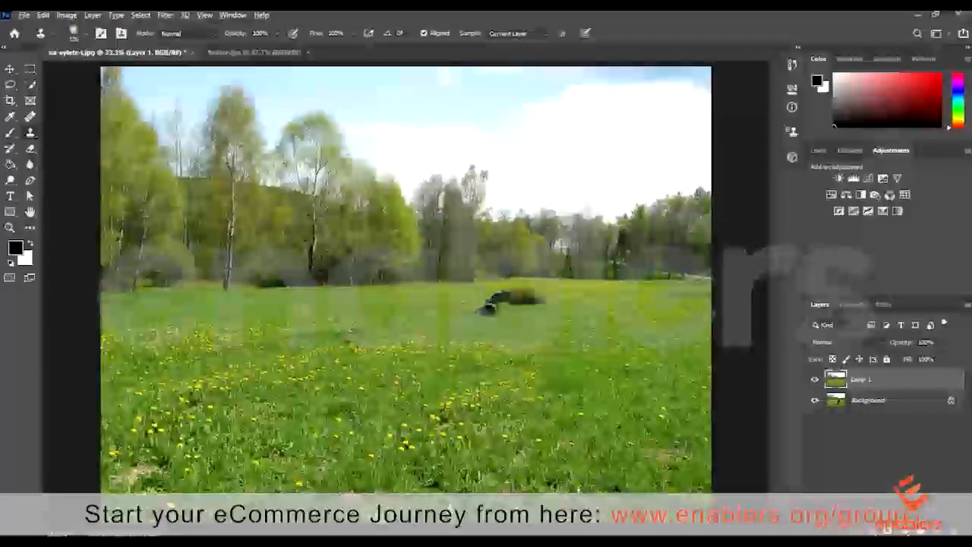
mouse_move(503, 316)
mouse_down()
mouse_move(467, 322)
mouse_move(545, 314)
mouse_move(541, 302)
mouse_move(516, 297)
mouse_move(480, 310)
mouse_up()
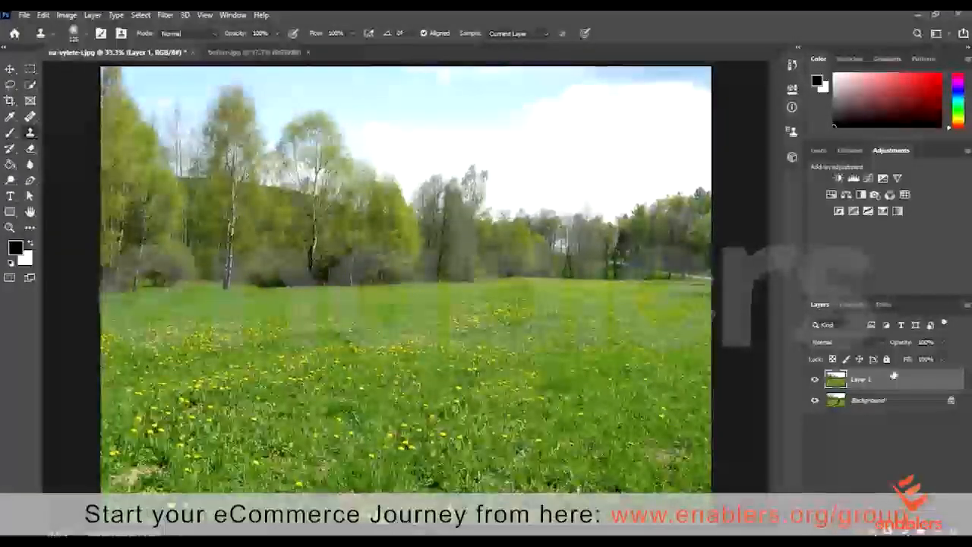
Delete the retouched Layer 1 and duplicate the Background layer again
drag(884, 381, 953, 529)
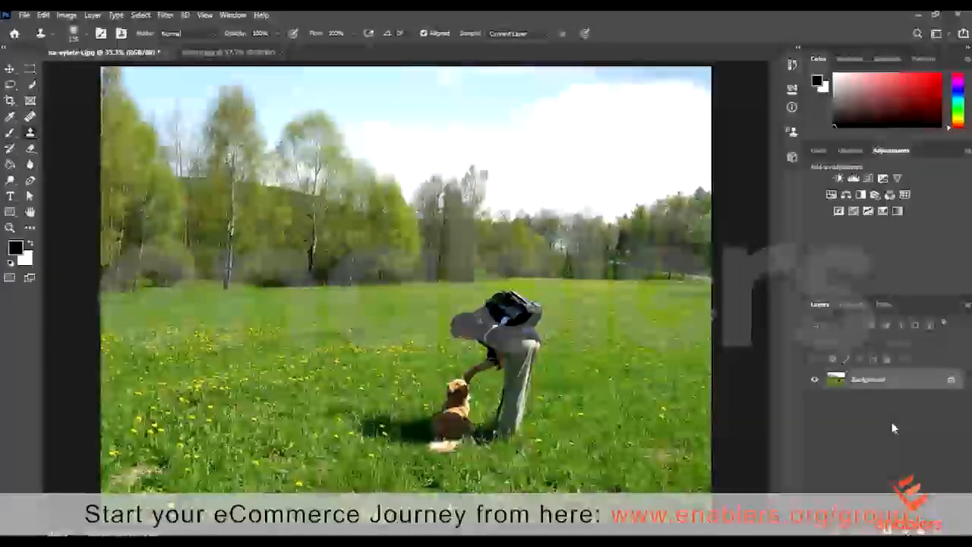
key(ctrl+j)
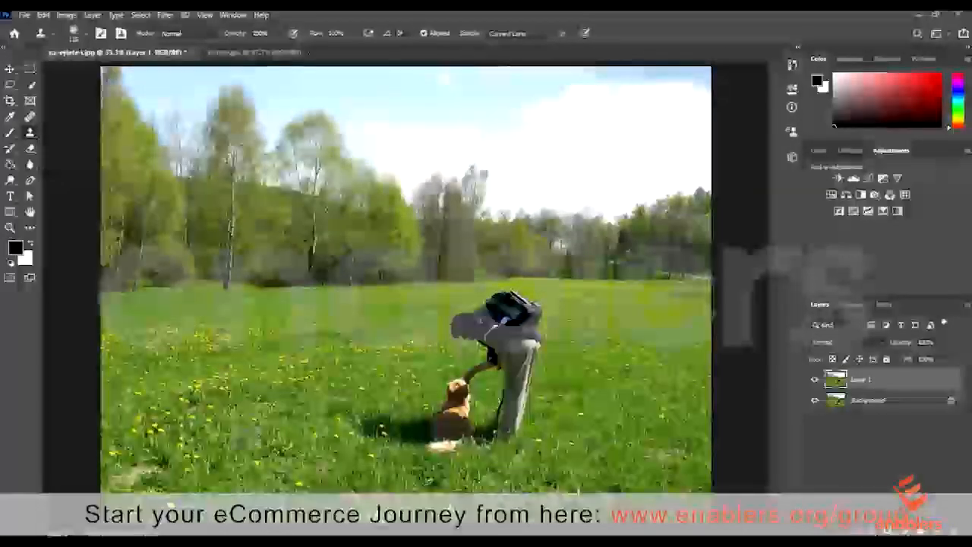
Clone a second copy of the person and dog onto the empty grass in the left part of the photo
drag(234, 436, 141, 445)
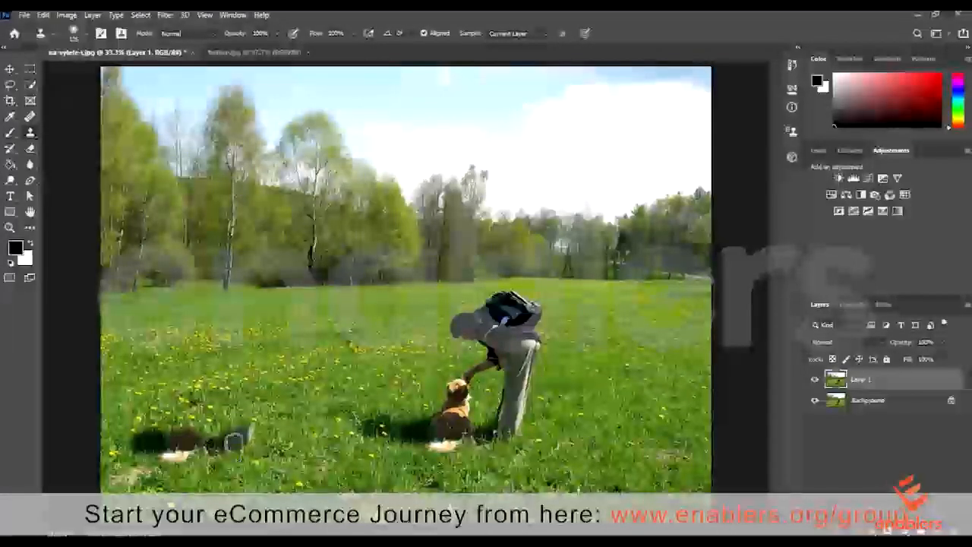
mouse_move(179, 434)
mouse_down()
mouse_move(190, 399)
mouse_move(248, 384)
mouse_move(225, 363)
mouse_move(250, 368)
mouse_move(216, 340)
mouse_up()
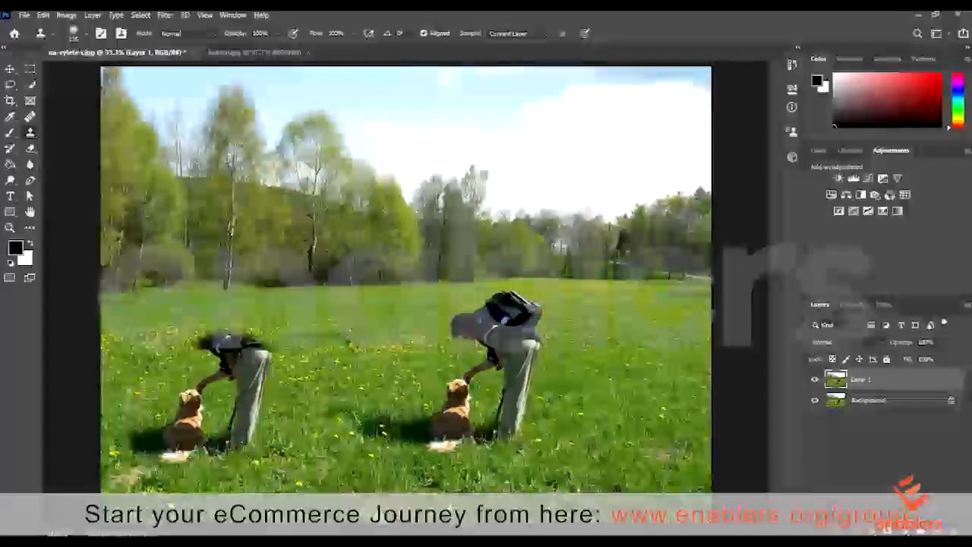
drag(137, 450, 126, 455)
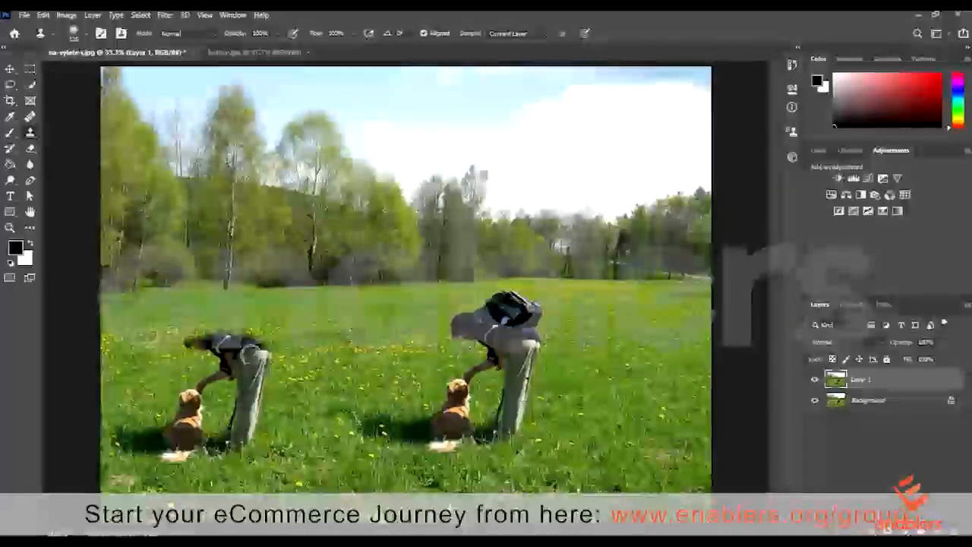
click(257, 331)
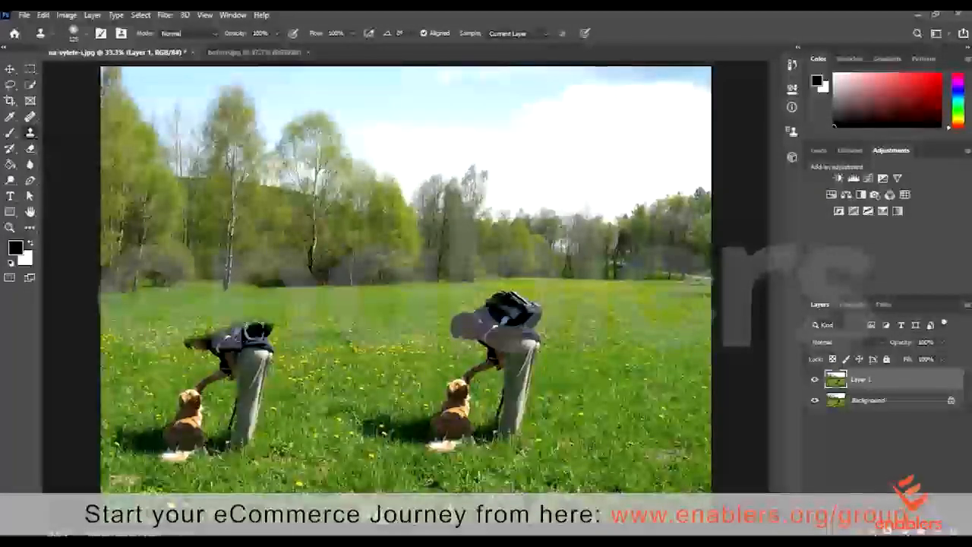
click(234, 325)
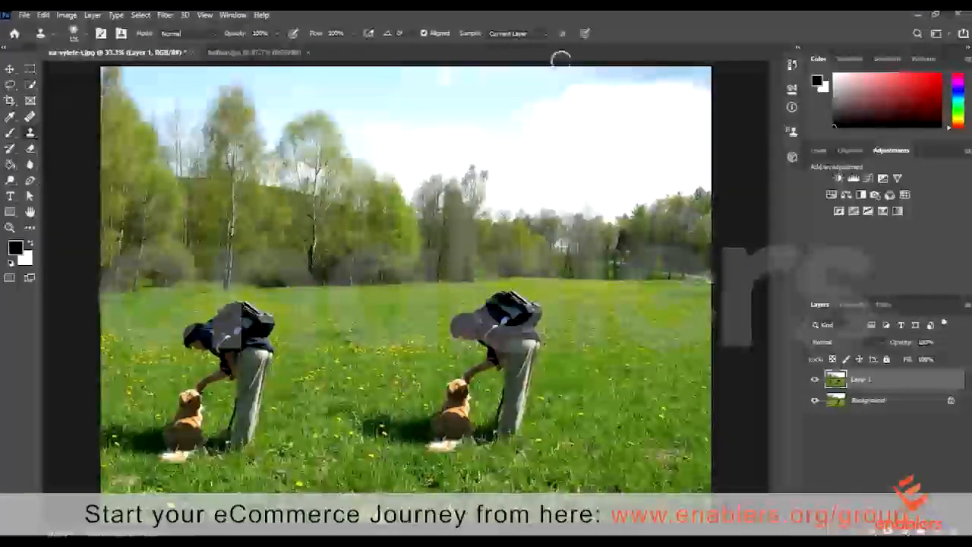
Set the Clone Stamp to sample All Layers and select the Background layer
click(534, 32)
key(Return)
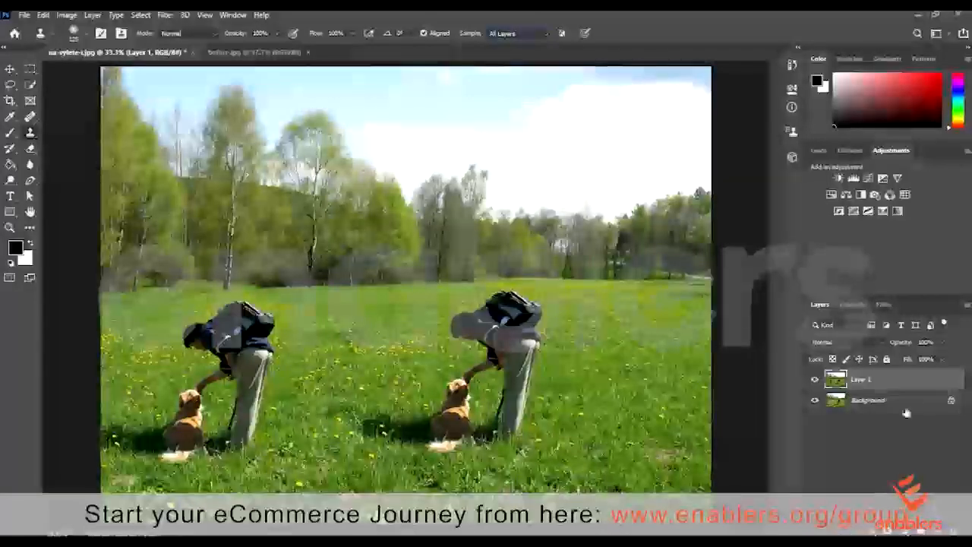
click(866, 401)
Toggle the visibility of Layer 1 to compare the cloned result with the original photo
click(816, 380)
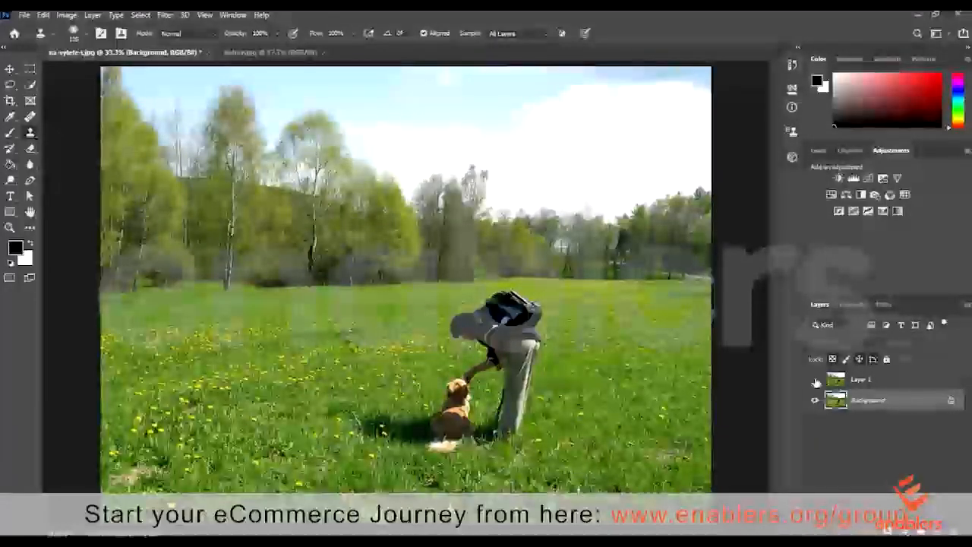
click(815, 380)
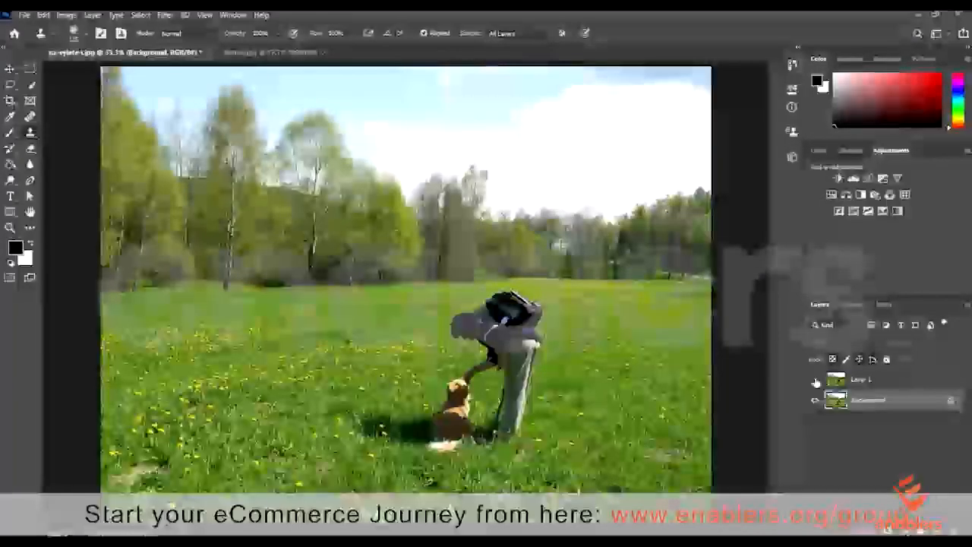
click(815, 380)
click(815, 380)
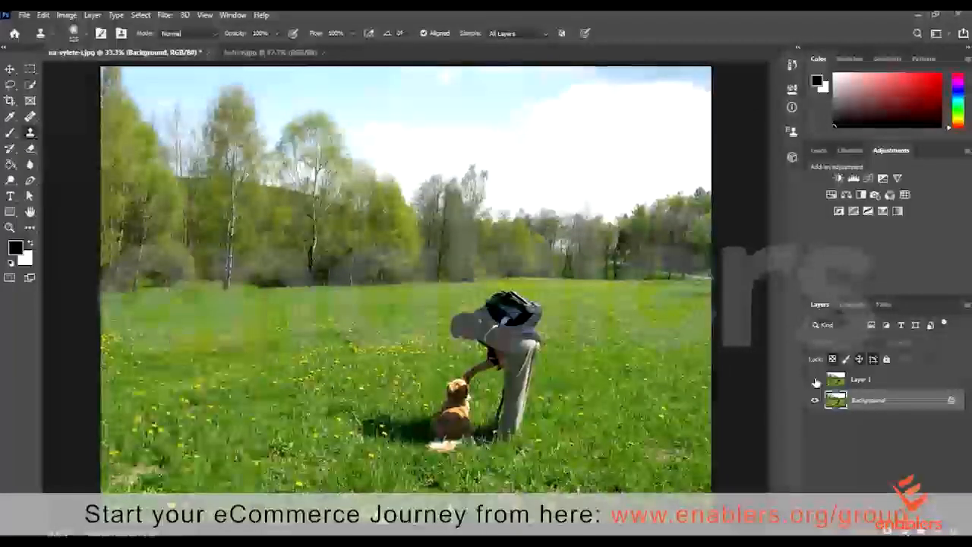
click(815, 380)
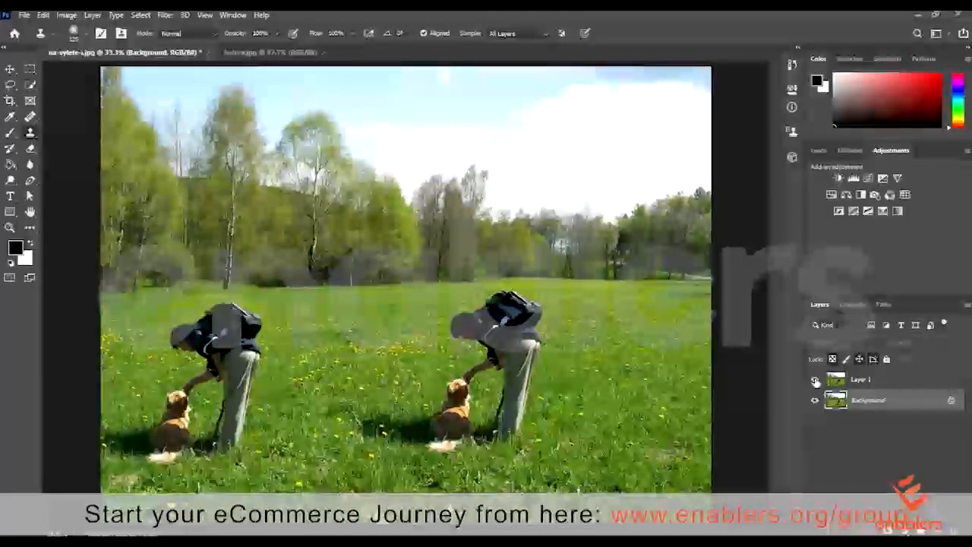
click(815, 379)
click(816, 379)
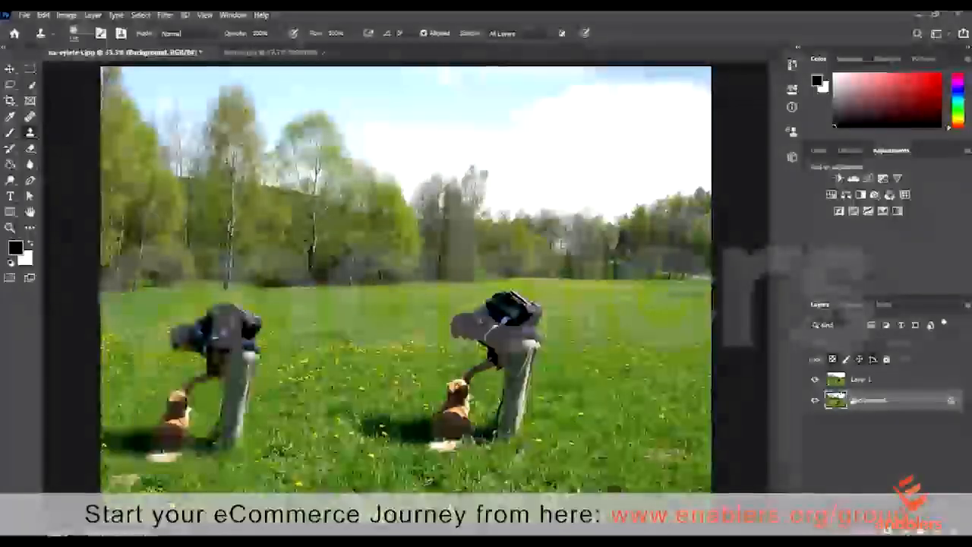
click(816, 380)
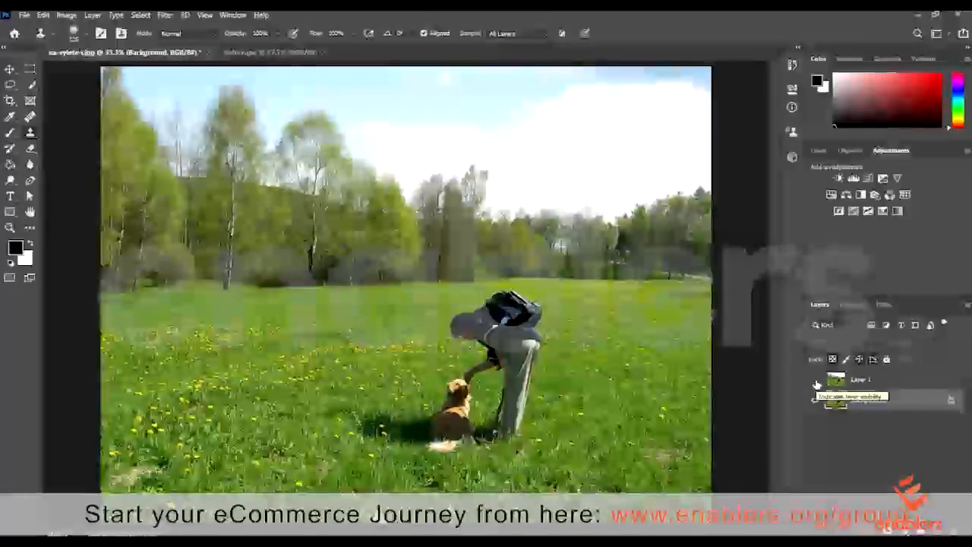
click(816, 382)
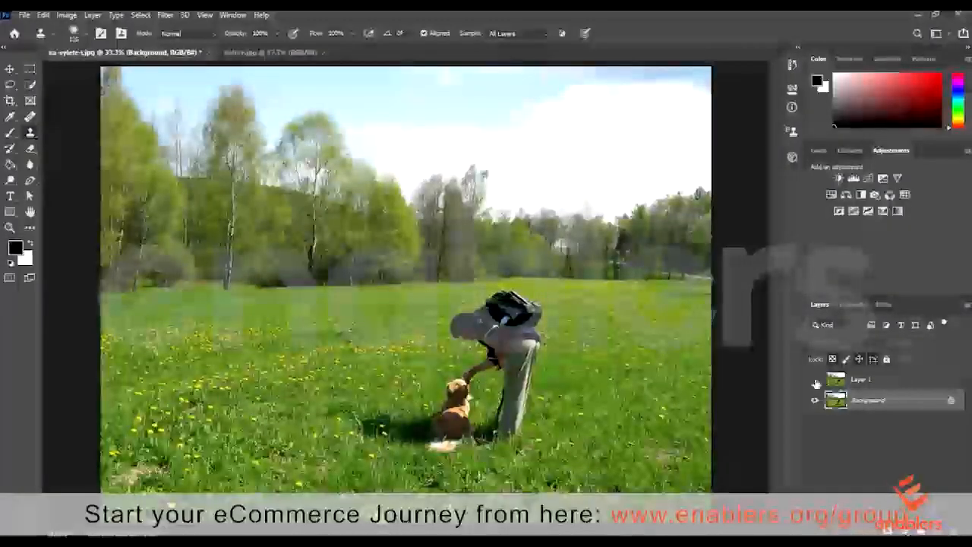
Select Layer 1 and the Move tool, and toggle the layer's visibility to compare the cloned meadow photo with the original
click(815, 379)
click(878, 377)
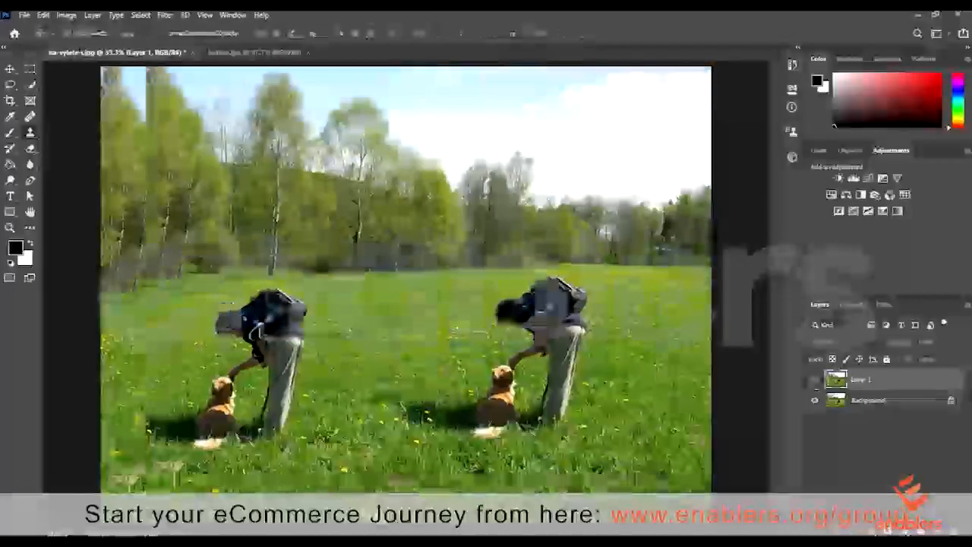
key(v)
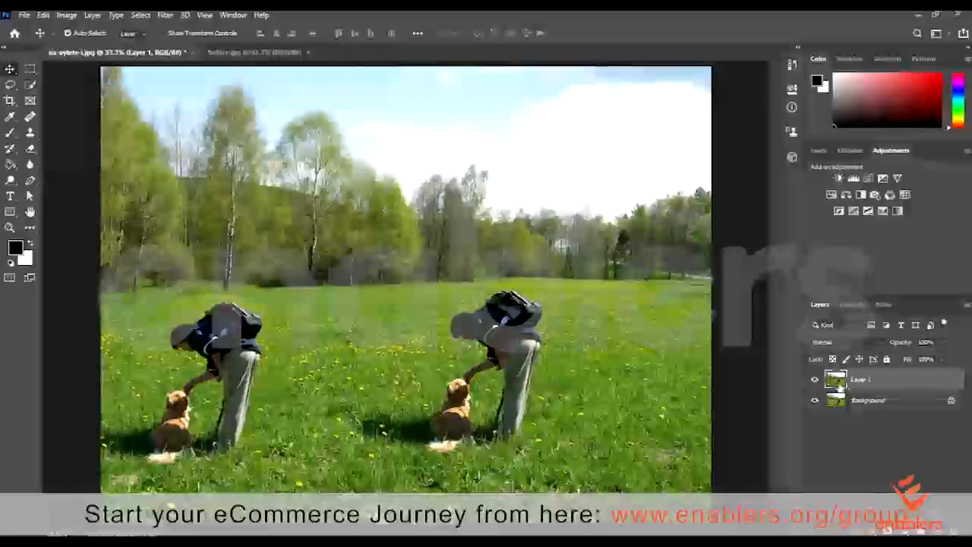
click(816, 379)
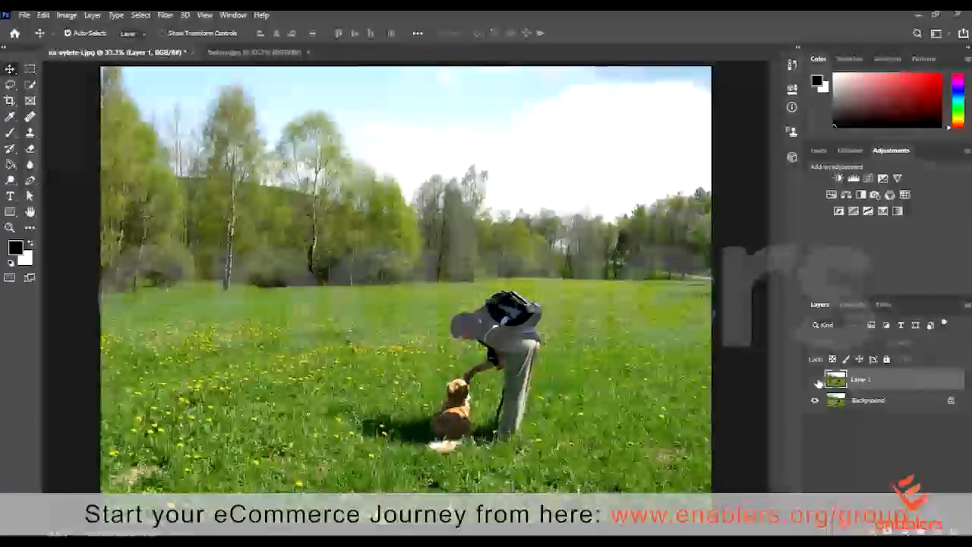
click(816, 380)
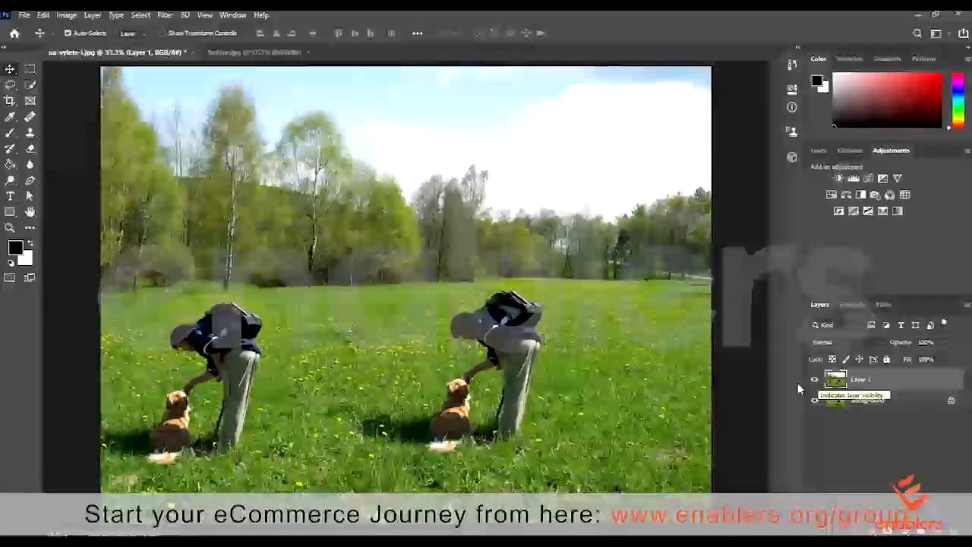
click(815, 379)
click(815, 379)
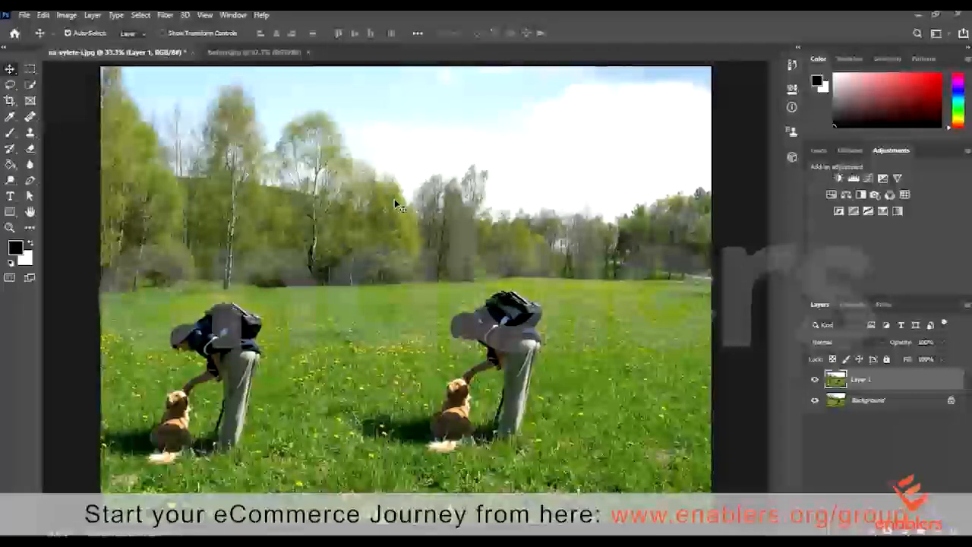
Close the meadow photo without saving and activate the Clone Stamp tool on the beach photo before.jpg
click(258, 53)
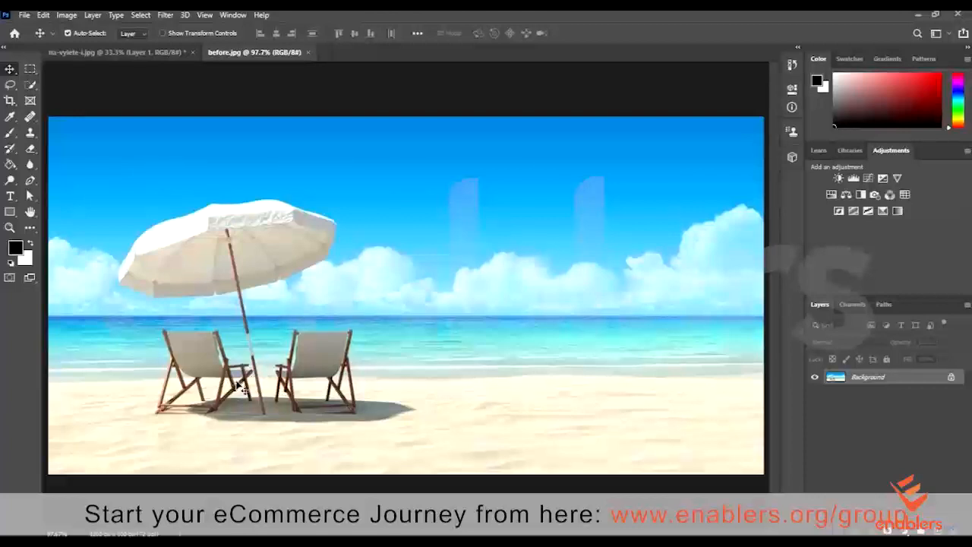
click(31, 134)
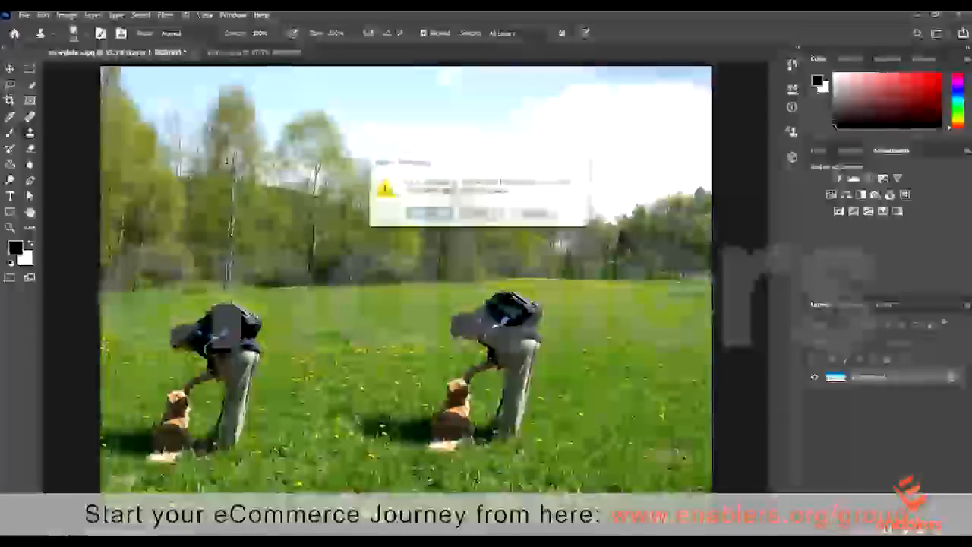
click(482, 214)
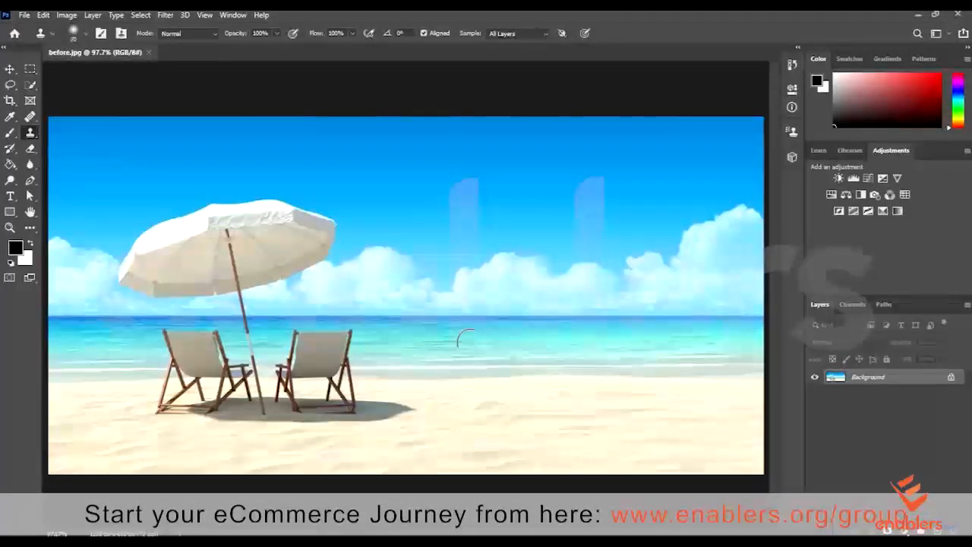
click(482, 245)
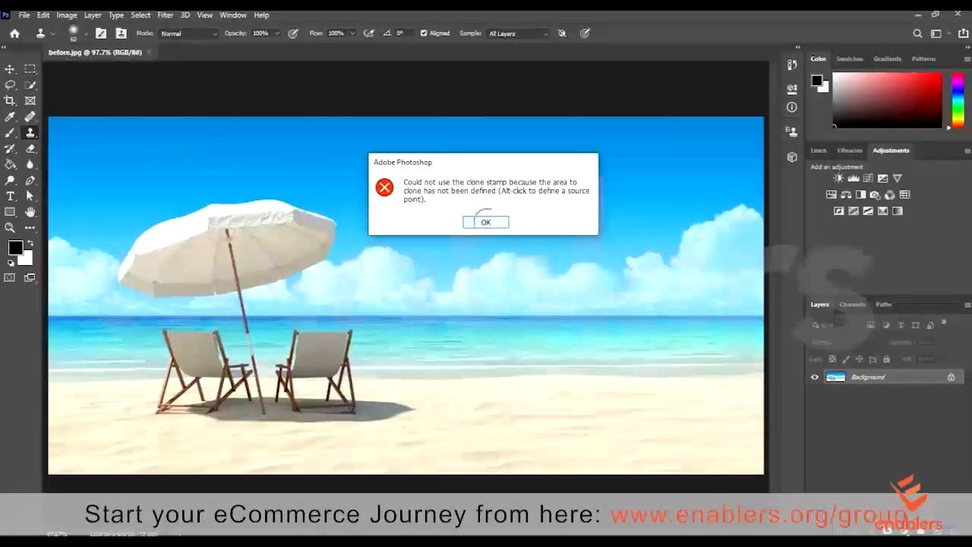
key(Return)
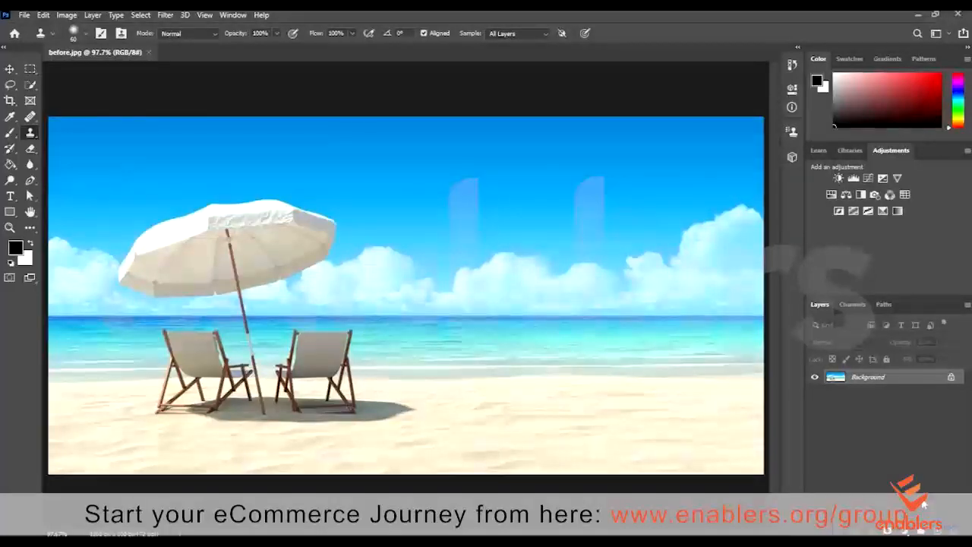
Duplicate the beach photo's Background layer and ready the Clone Stamp on Layer 1 with sampling set to All Layers
key(ctrl+j)
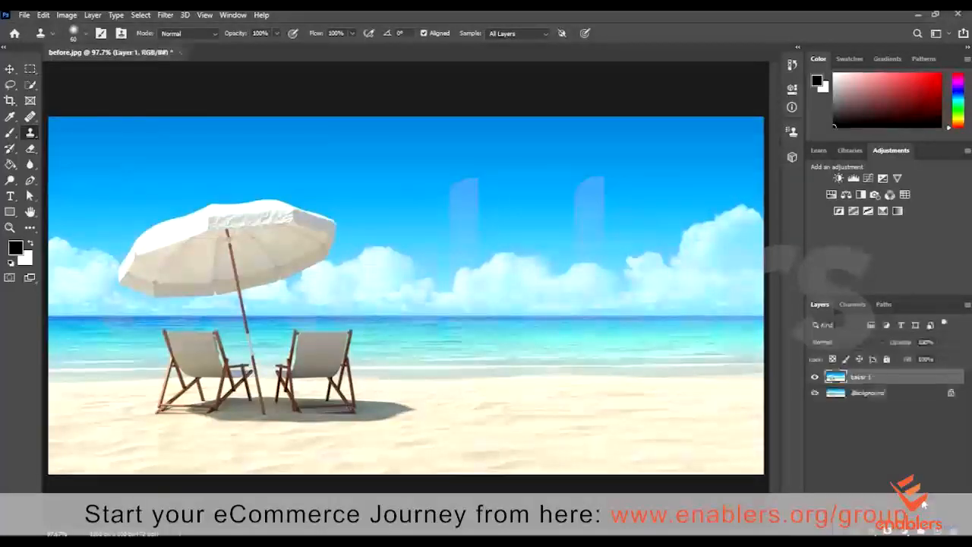
click(540, 35)
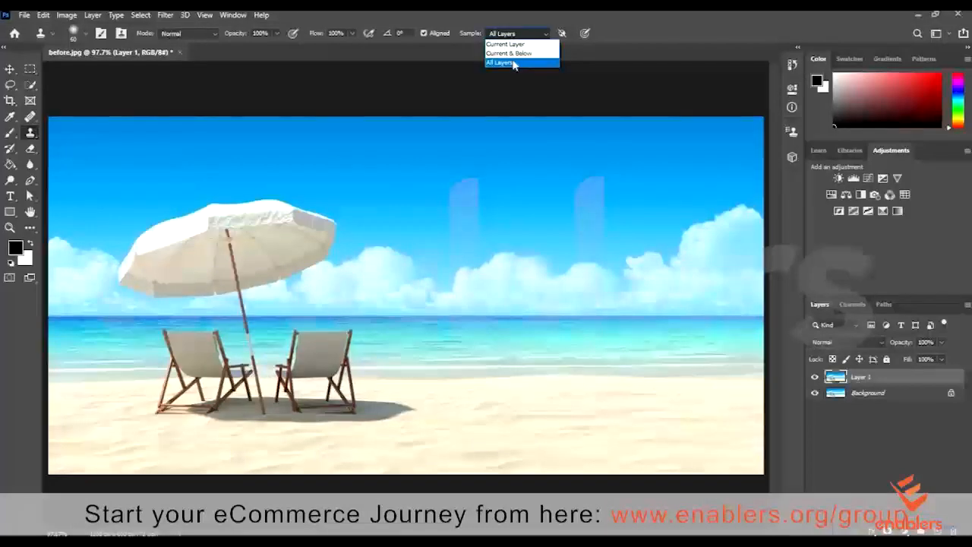
click(505, 64)
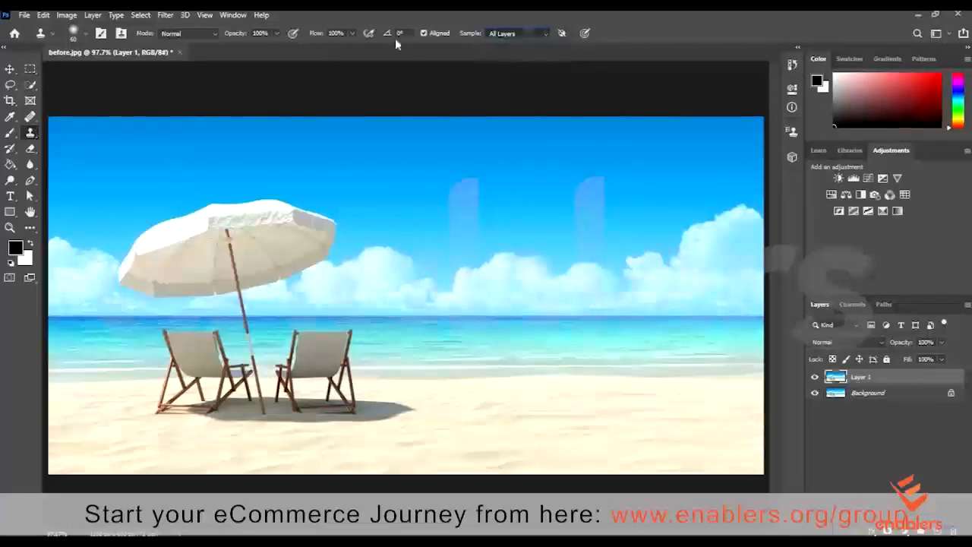
click(874, 393)
click(861, 377)
mouse_move(30, 132)
mouse_down()
mouse_move(72, 137)
mouse_move(54, 135)
mouse_up()
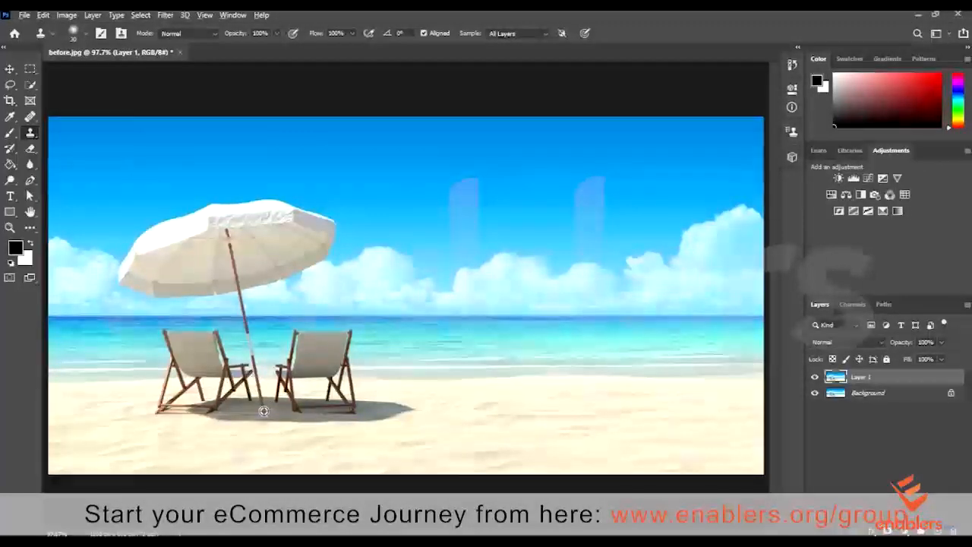
Sample the foot of the umbrella pole and clone the umbrella with both chairs onto the empty beach on the right, using a 30 px brush
alt+click(264, 411)
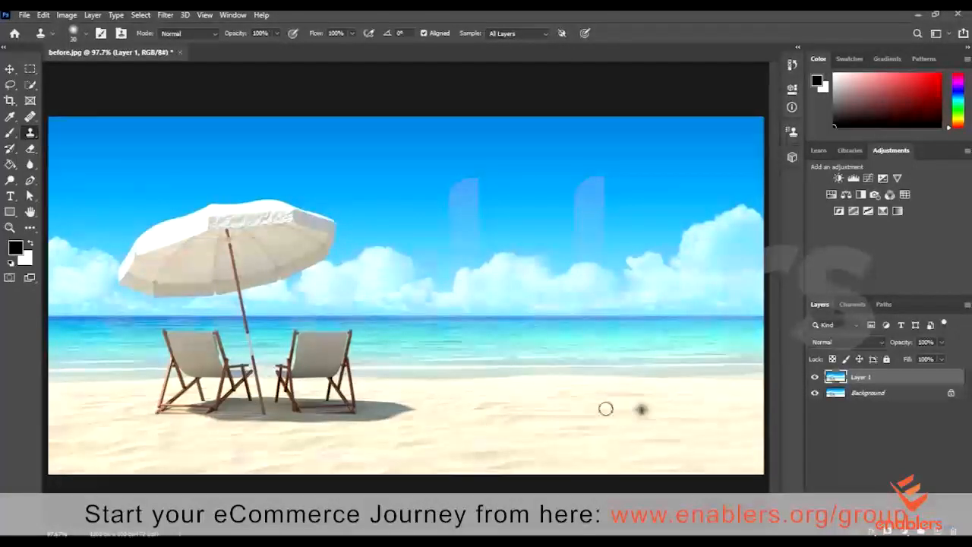
mouse_move(582, 407)
mouse_down()
mouse_move(568, 410)
mouse_move(673, 403)
mouse_move(638, 393)
mouse_up()
mouse_move(558, 427)
mouse_down()
mouse_move(518, 405)
mouse_move(539, 404)
mouse_move(511, 398)
mouse_move(503, 420)
mouse_move(521, 436)
mouse_move(619, 434)
mouse_move(649, 391)
mouse_move(705, 405)
mouse_move(661, 367)
mouse_move(596, 384)
mouse_move(601, 372)
mouse_move(566, 366)
mouse_move(492, 394)
mouse_move(481, 387)
mouse_move(505, 380)
mouse_move(506, 355)
mouse_move(637, 363)
mouse_move(657, 375)
mouse_move(675, 356)
mouse_move(664, 359)
mouse_move(659, 375)
mouse_move(679, 364)
mouse_move(661, 324)
mouse_move(614, 315)
mouse_up()
mouse_move(537, 329)
mouse_down()
mouse_move(507, 342)
mouse_move(550, 322)
mouse_move(532, 284)
mouse_move(547, 289)
mouse_move(562, 253)
mouse_move(579, 289)
mouse_move(562, 237)
mouse_move(568, 280)
mouse_move(461, 286)
mouse_move(456, 251)
mouse_move(584, 264)
mouse_move(611, 228)
mouse_move(634, 292)
mouse_move(666, 284)
mouse_move(658, 240)
mouse_move(655, 263)
mouse_move(638, 227)
mouse_move(608, 212)
mouse_move(589, 226)
mouse_move(581, 214)
mouse_move(608, 201)
mouse_move(554, 206)
mouse_move(467, 240)
mouse_move(445, 272)
mouse_move(456, 292)
mouse_move(512, 288)
mouse_move(566, 380)
mouse_move(645, 423)
mouse_move(697, 386)
mouse_move(663, 334)
mouse_up()
mouse_move(722, 406)
mouse_down()
mouse_move(718, 331)
mouse_move(629, 339)
mouse_move(590, 320)
mouse_move(815, 323)
mouse_move(746, 320)
mouse_up()
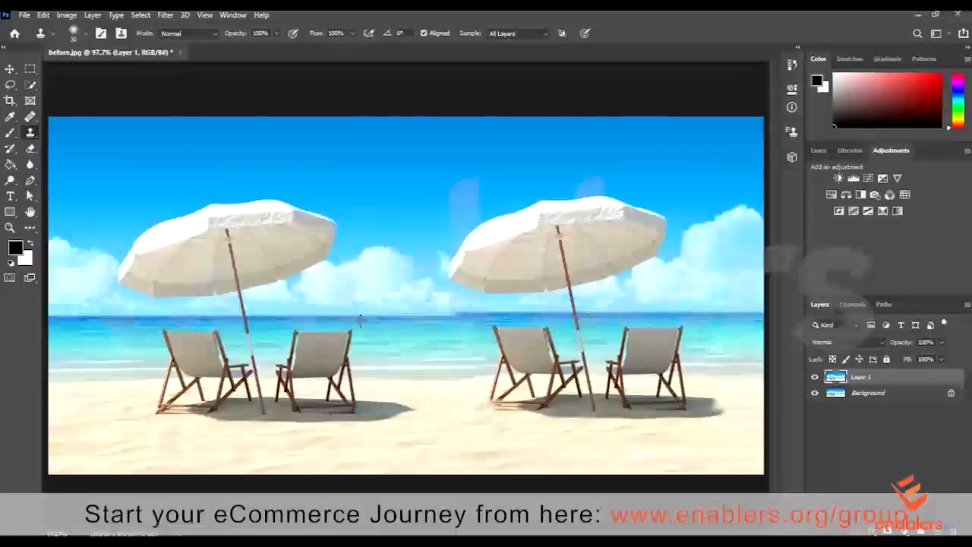
Clone over the sea horizon and sky between the two umbrellas to blend the edges of the duplicate
drag(511, 314, 364, 323)
mouse_move(479, 333)
mouse_down()
mouse_move(502, 406)
mouse_move(453, 433)
mouse_move(582, 442)
mouse_move(636, 394)
mouse_move(529, 272)
mouse_move(601, 258)
mouse_up()
mouse_move(576, 228)
mouse_down()
mouse_move(465, 278)
mouse_move(507, 273)
mouse_move(499, 276)
mouse_move(458, 275)
mouse_move(422, 257)
mouse_move(447, 289)
mouse_up()
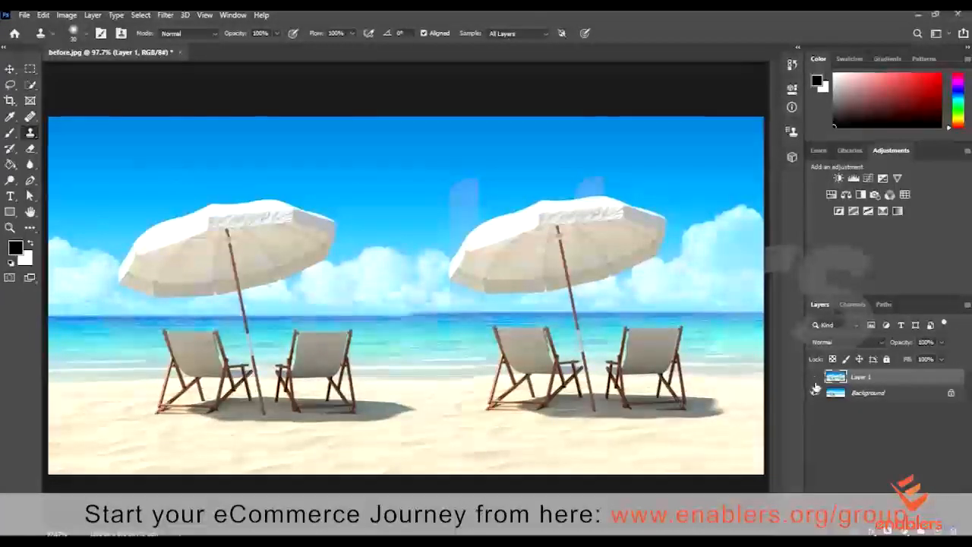
Toggle Layer 1's visibility to compare the duplicated umbrella and chairs with the original beach photo, leaving Layer 1 shown and selected
click(815, 379)
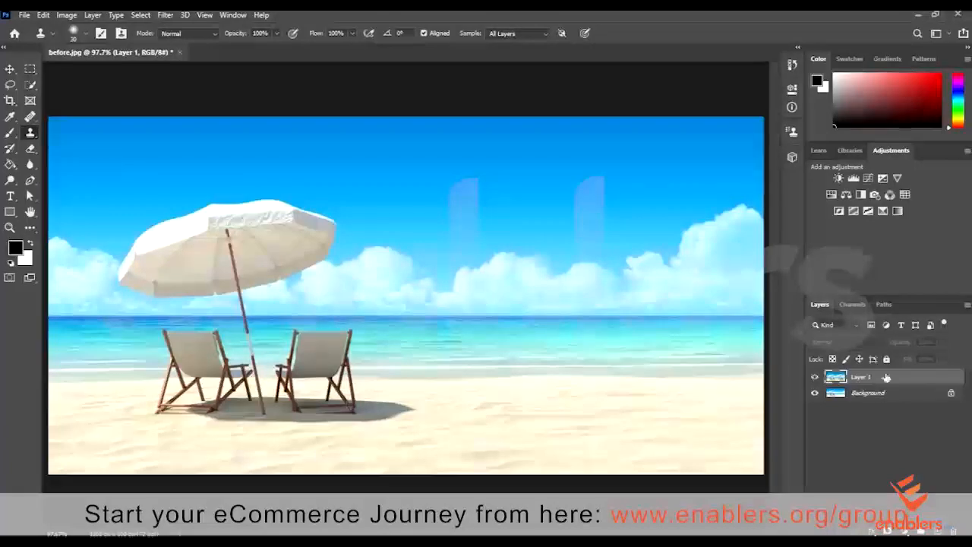
click(815, 377)
click(839, 393)
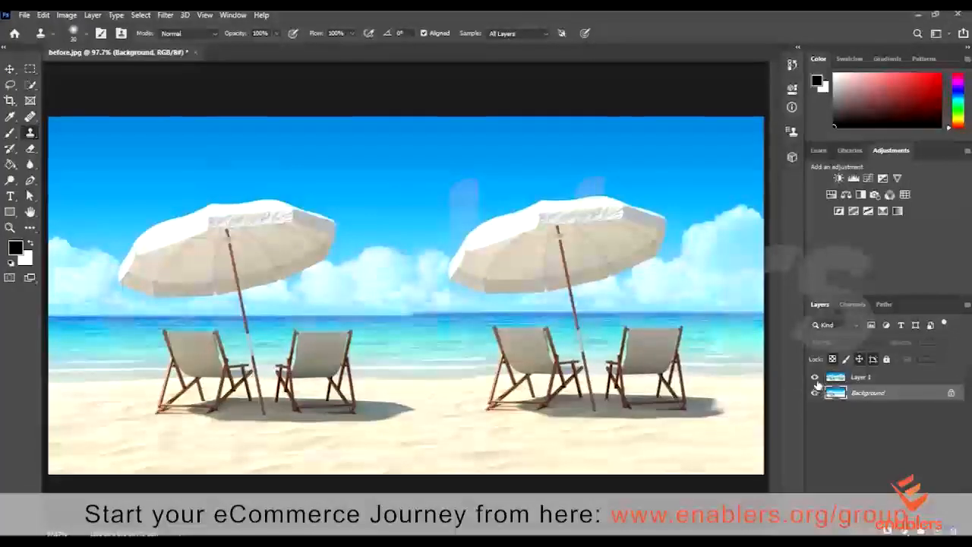
click(816, 378)
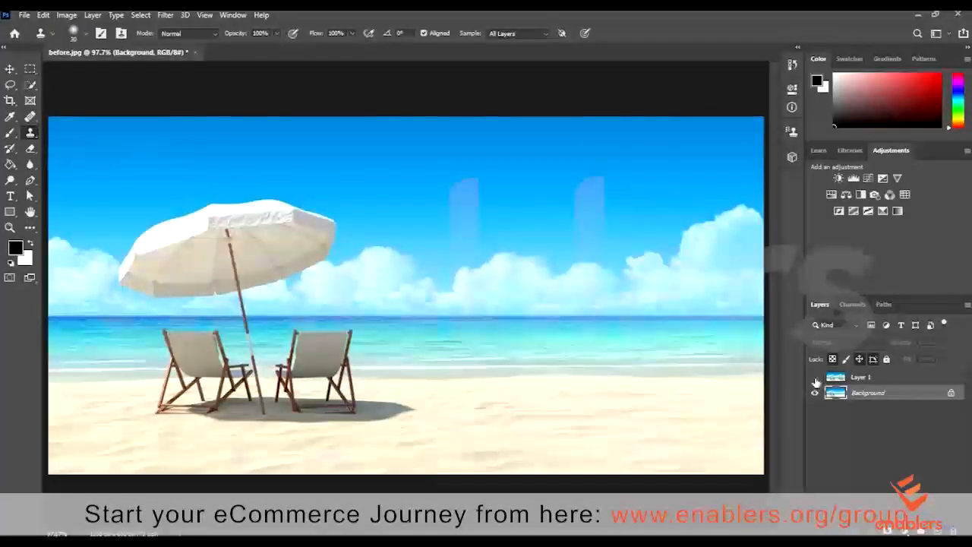
click(815, 377)
click(816, 377)
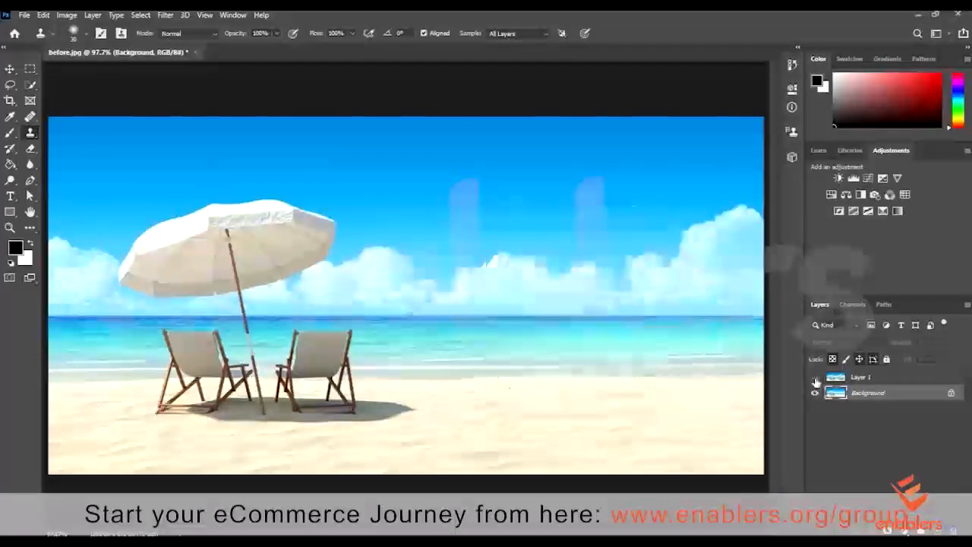
click(815, 379)
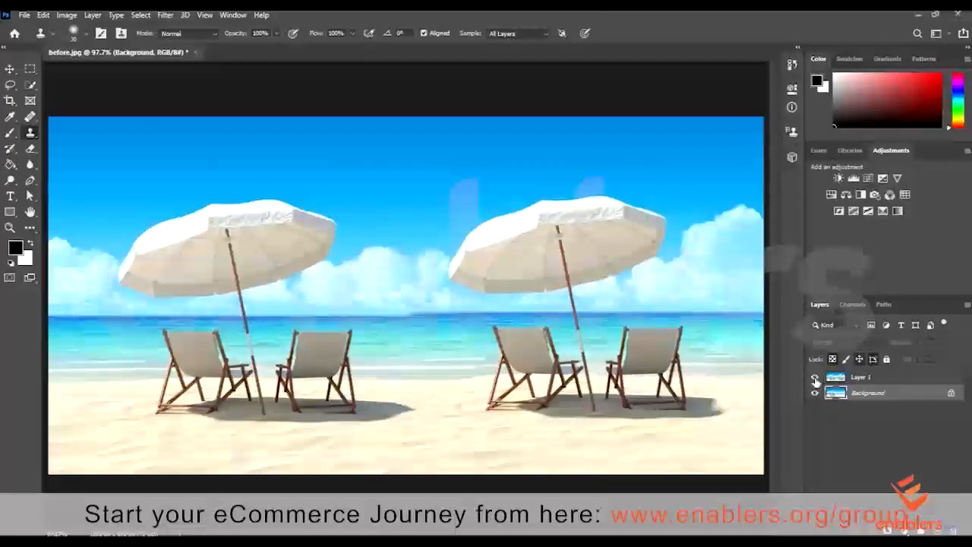
right_click(609, 318)
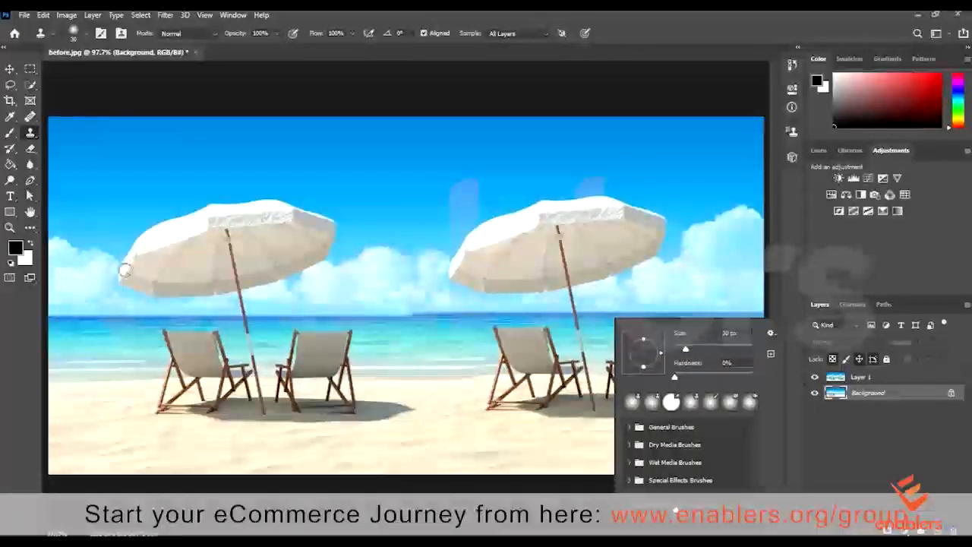
click(845, 379)
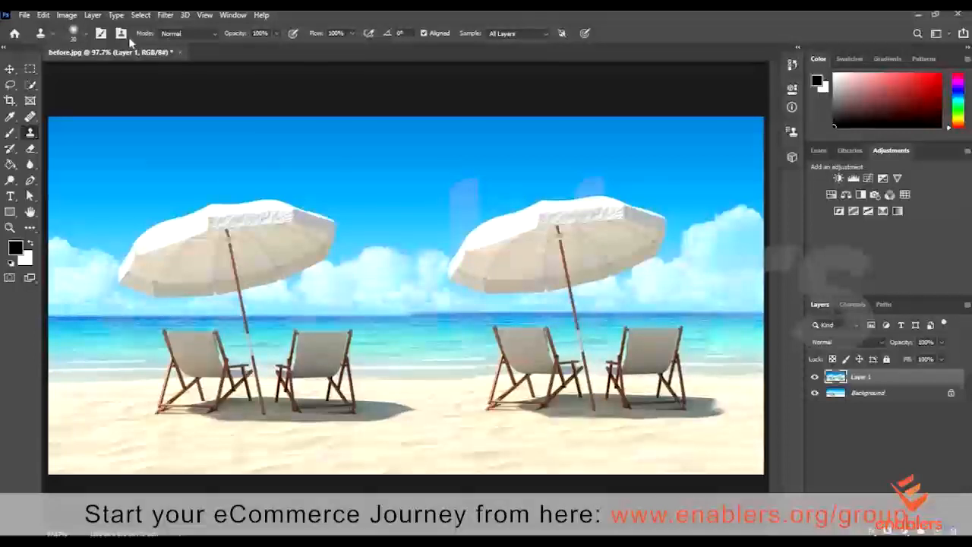
Close before.jpg without saving and create a blank white 1920 x 1080 px document at 300 pixels/inch
click(180, 52)
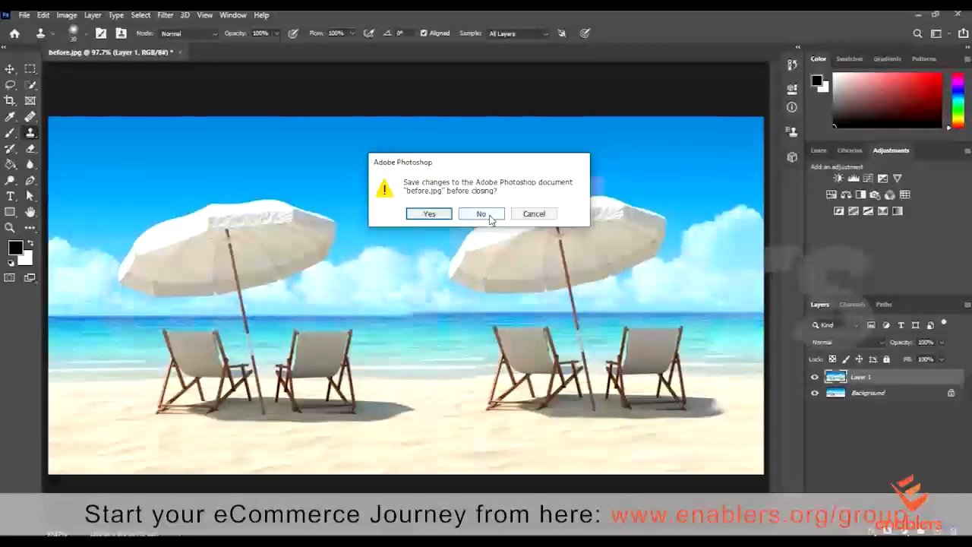
click(488, 217)
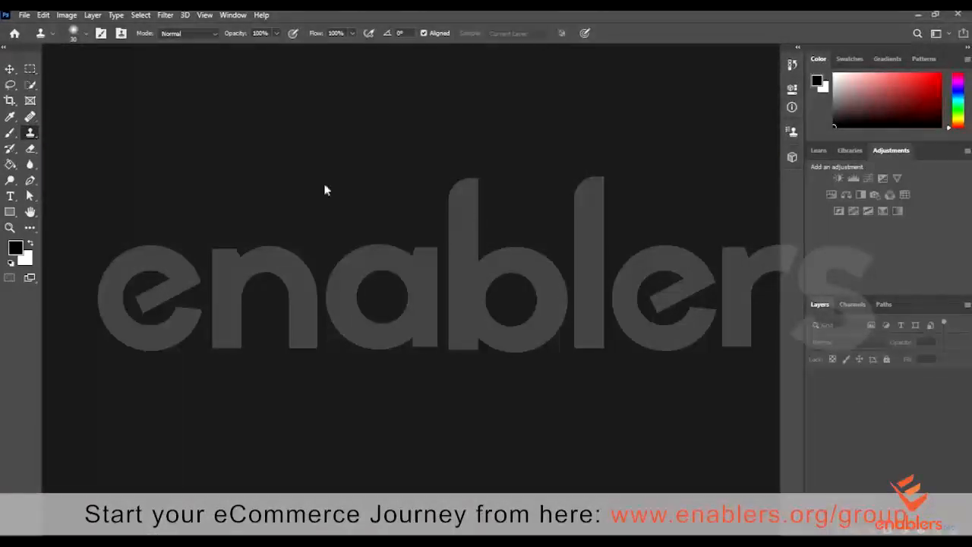
click(24, 16)
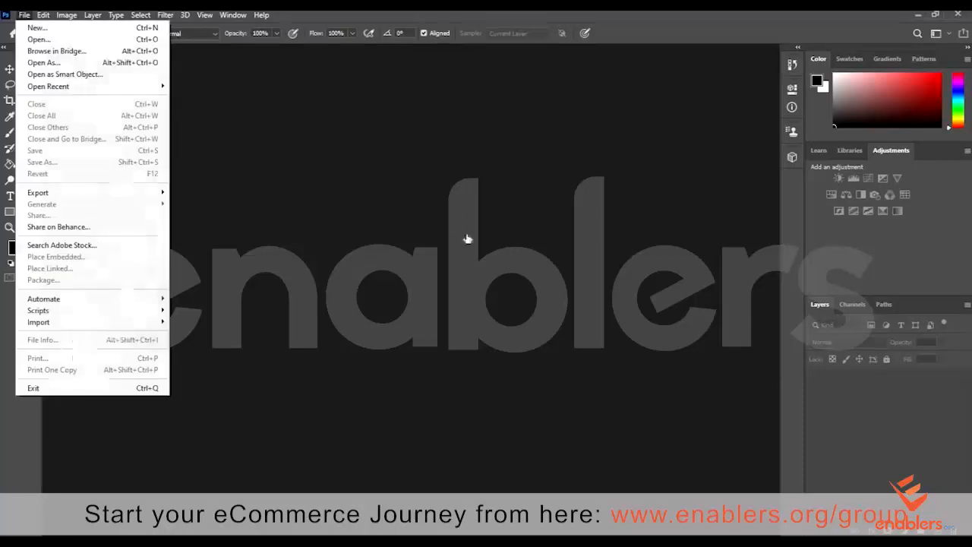
key(ctrl+n)
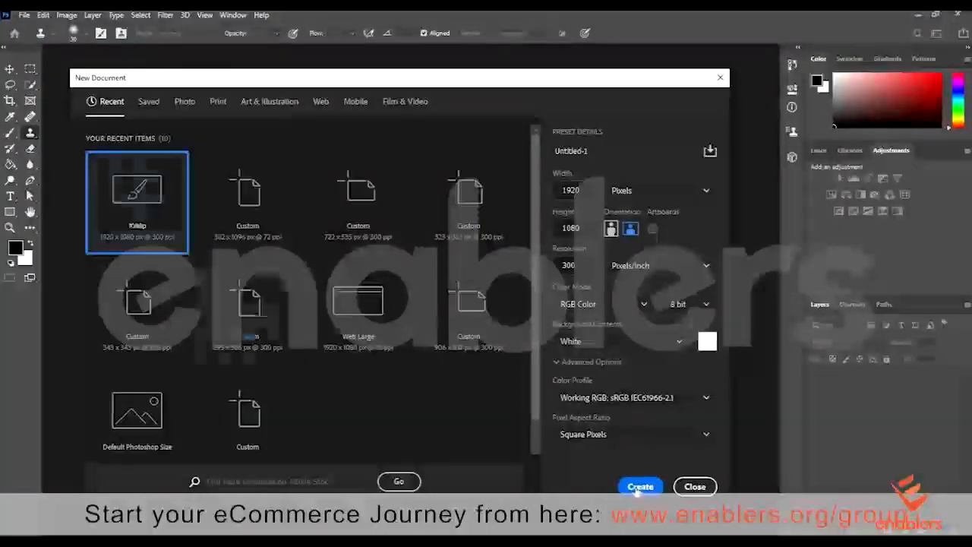
double_click(459, 332)
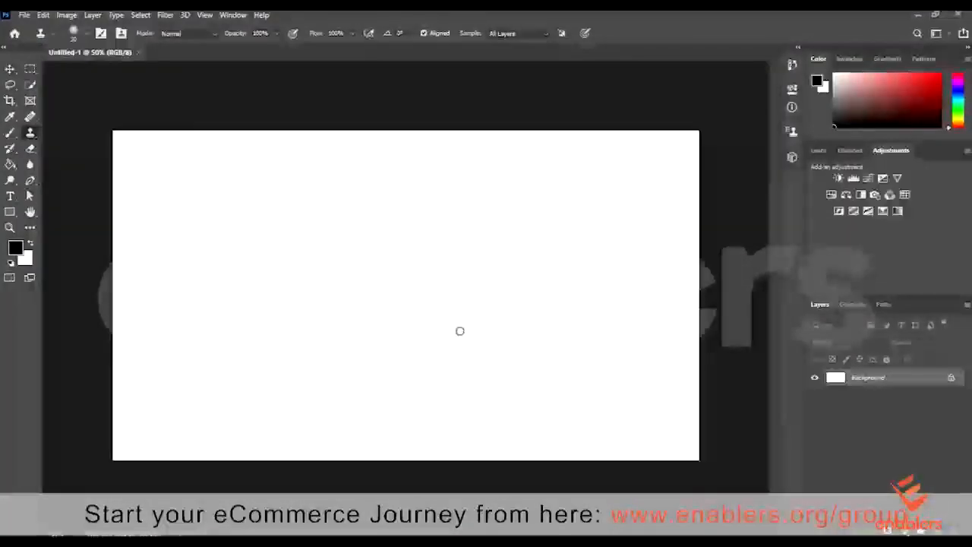
Activate the Brush tool on the blank canvas and set its brush size to 175
click(10, 134)
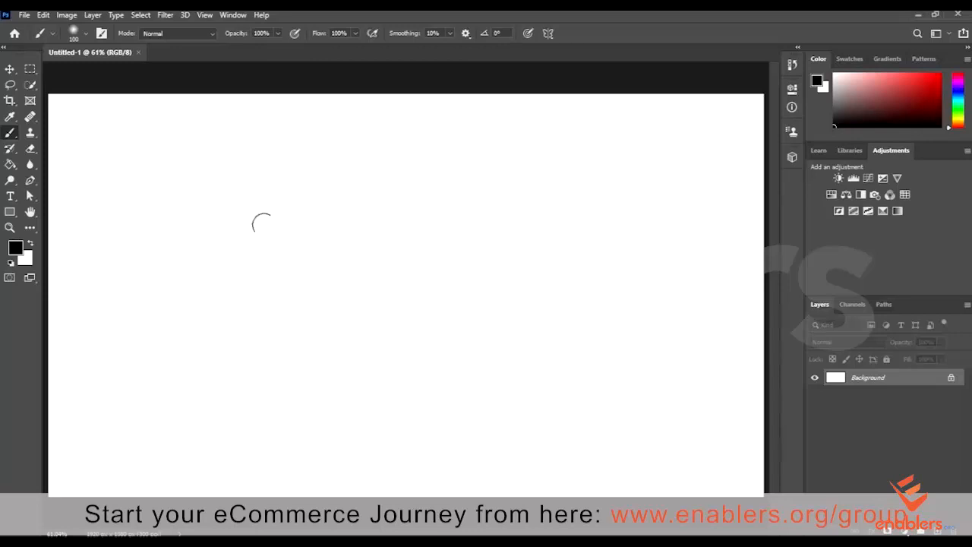
key(bracketleft)
key(bracketleft)
key(bracketleft)
key(bracketleft)
key(bracketright)
right_click(6, 136)
click(60, 133)
Add a new empty layer above the Background
key(ctrl+n)
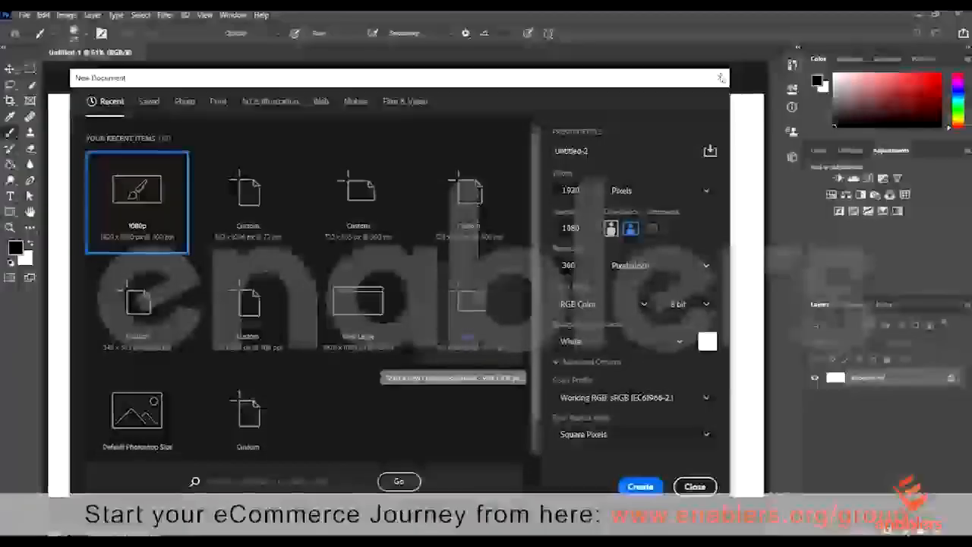
click(720, 77)
click(938, 531)
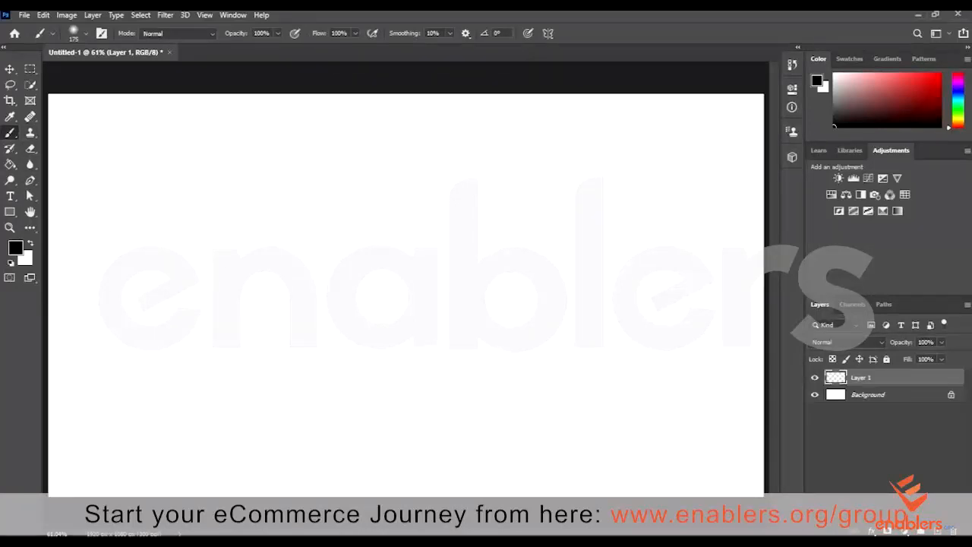
Set the brush flow to 49% and paint a soft black curved stroke across the left half of the canvas
click(355, 33)
drag(354, 48, 327, 50)
click(327, 47)
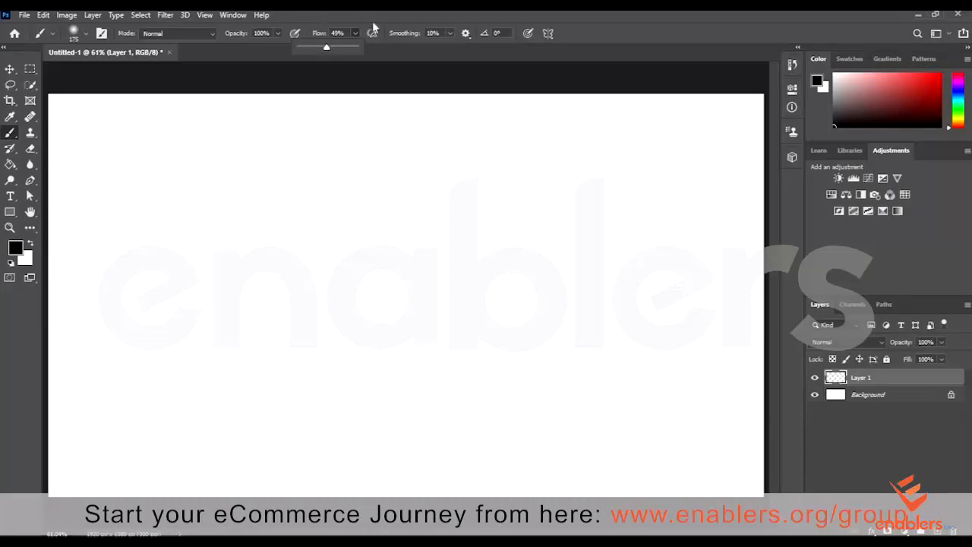
click(76, 373)
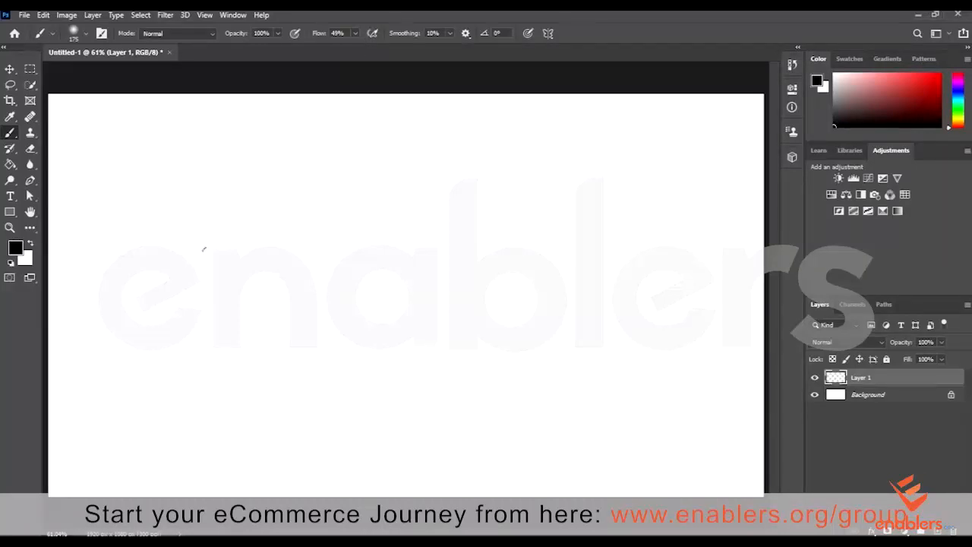
mouse_move(129, 368)
mouse_down()
mouse_move(179, 289)
mouse_move(266, 247)
mouse_move(399, 220)
mouse_move(467, 221)
mouse_up()
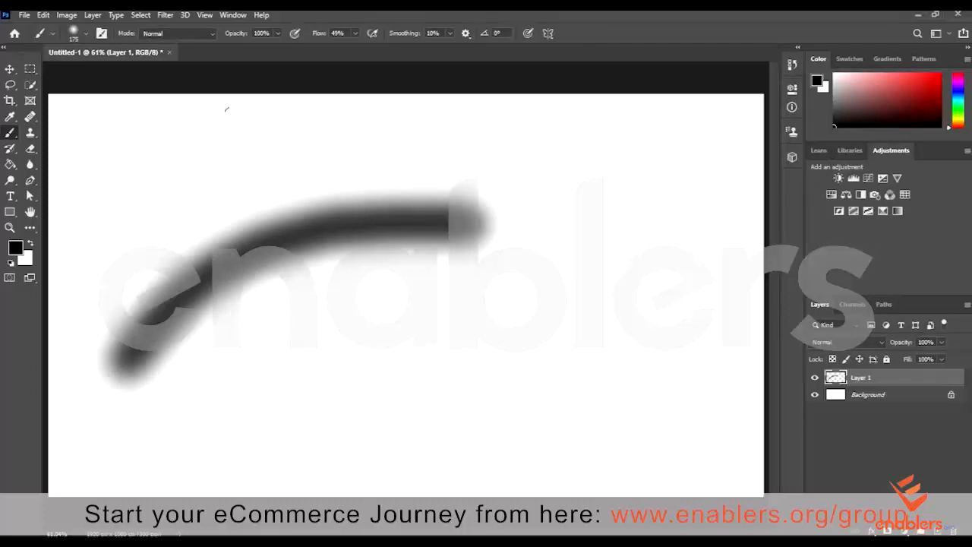
Set the brush flow to 100% and paint a second soft black curve below the first stroke
click(355, 33)
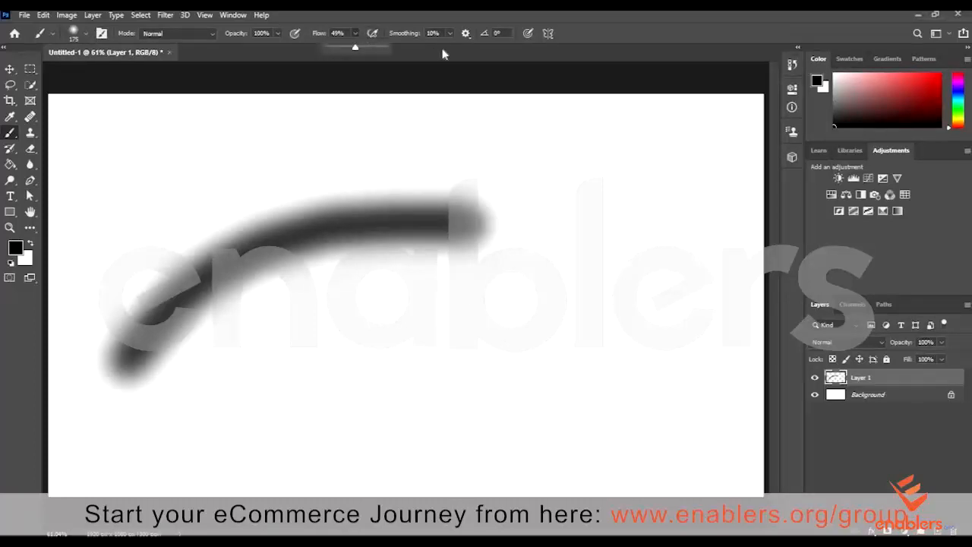
click(384, 46)
mouse_move(271, 387)
mouse_down()
mouse_move(427, 295)
mouse_move(619, 304)
mouse_up()
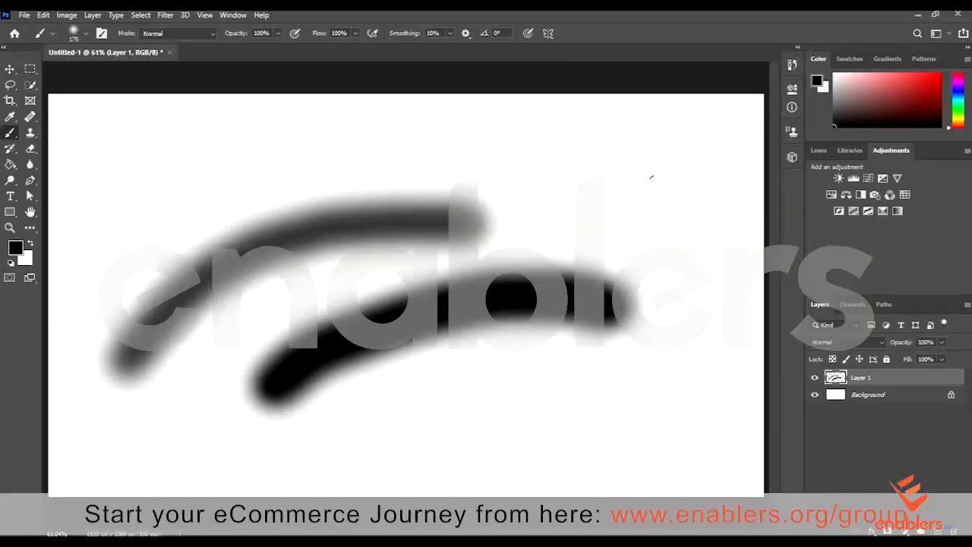
Examine the Brush tool's preset options and the related painting tools grouped with it, keeping the Brush tool active
click(89, 36)
click(88, 36)
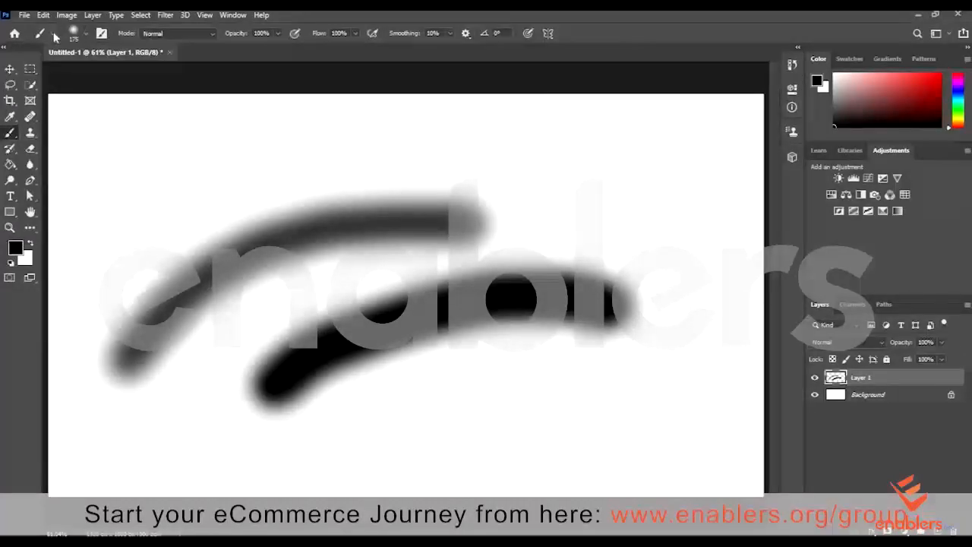
click(53, 34)
click(178, 57)
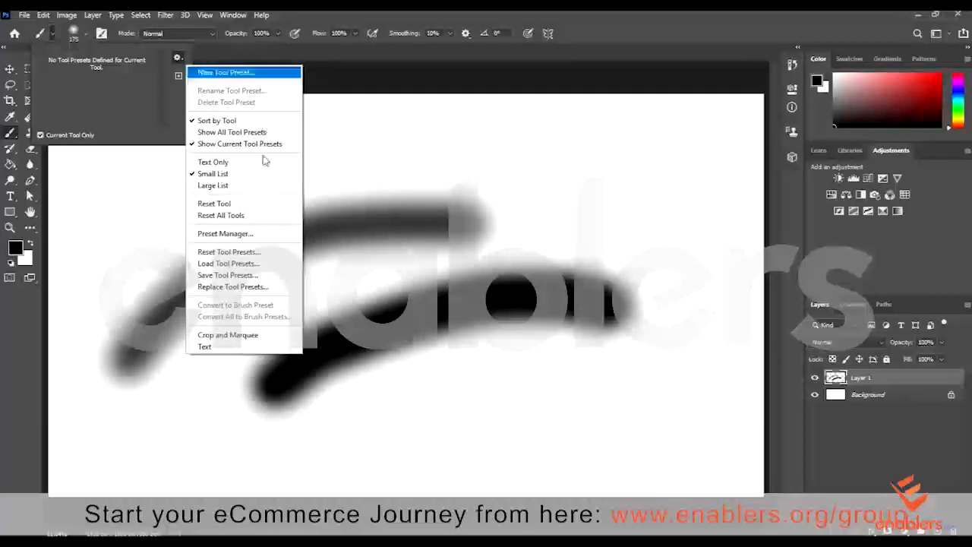
click(122, 94)
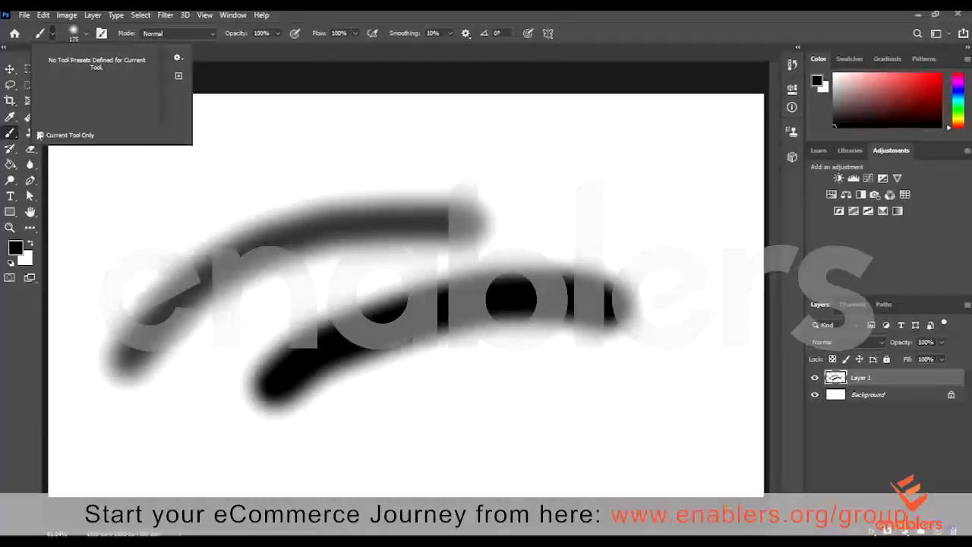
right_click(14, 135)
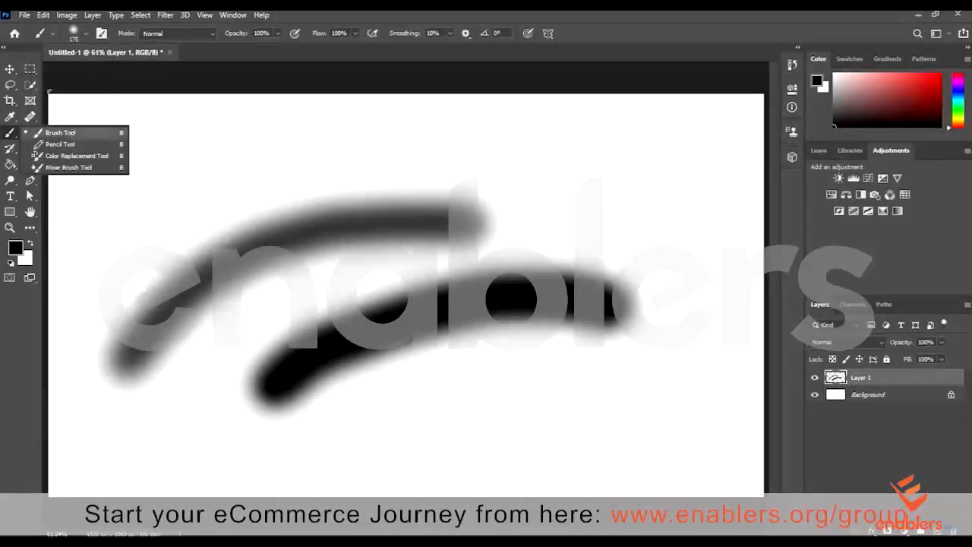
click(69, 136)
Choose the Kyle's Ultimate Pastel Palooza brush from the Dry Media Brushes group
right_click(606, 283)
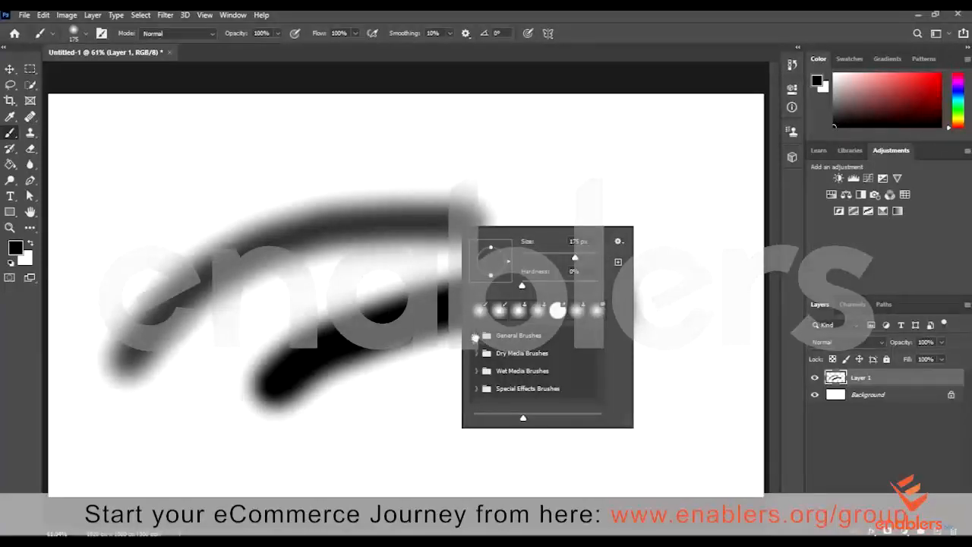
click(477, 336)
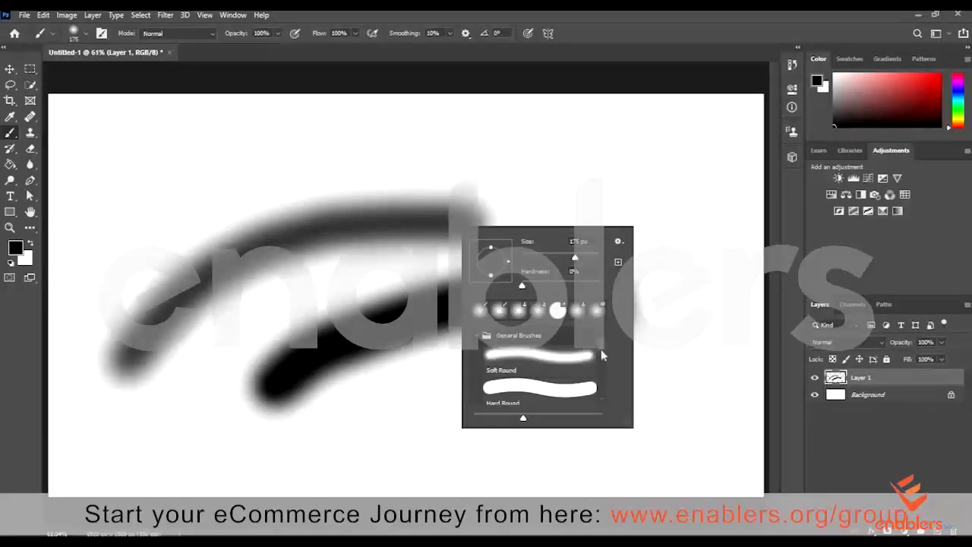
drag(601, 349, 601, 399)
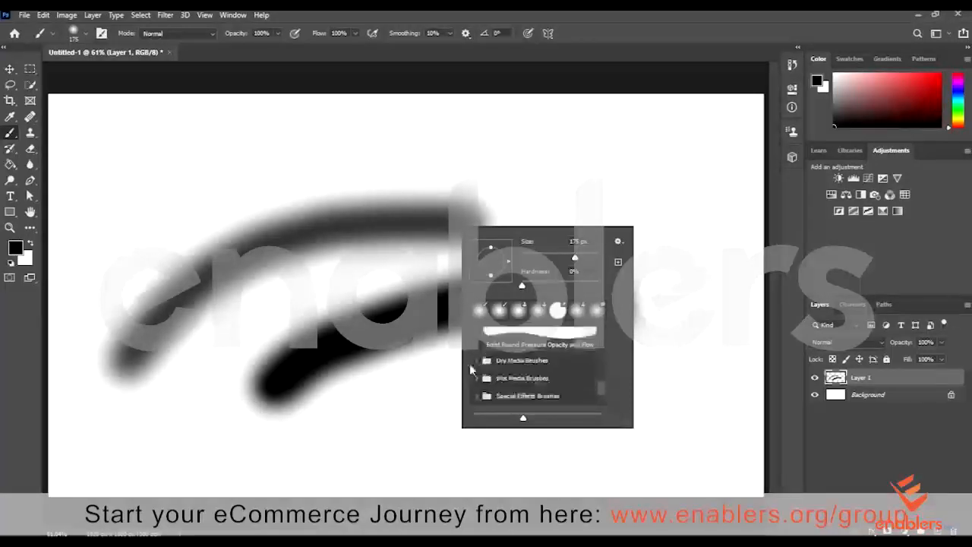
click(477, 361)
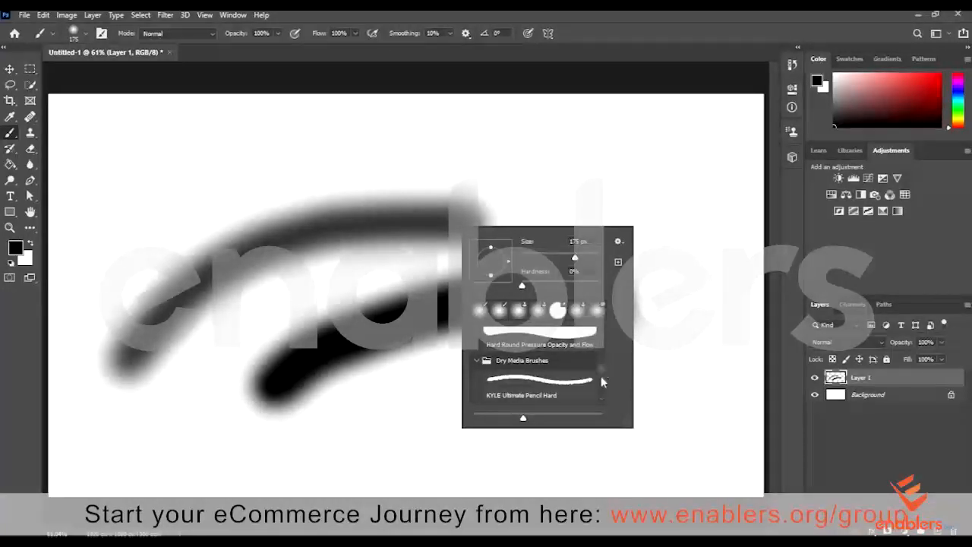
scroll(601, 389, down, 5)
scroll(547, 370, up, 2)
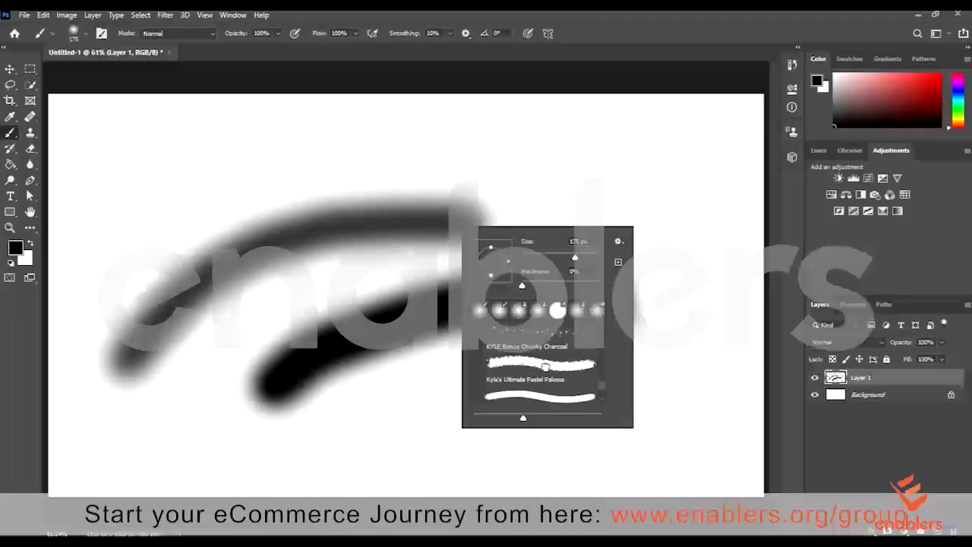
click(545, 366)
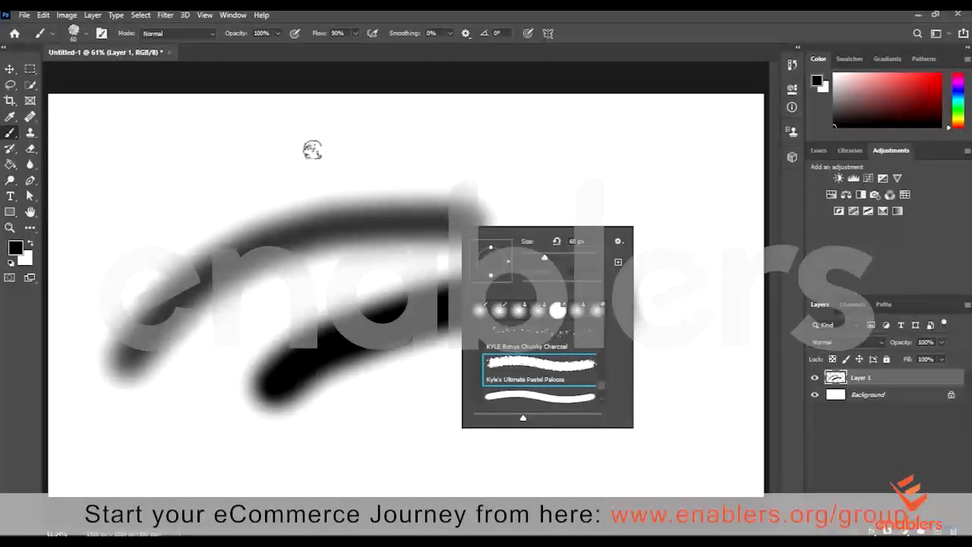
Paint a rough-textured black curve above the soft strokes in the upper-left part of the canvas
click(139, 210)
mouse_move(99, 243)
mouse_down()
mouse_move(172, 189)
mouse_move(283, 141)
mouse_up()
mouse_move(538, 170)
mouse_down()
mouse_move(575, 178)
mouse_move(545, 195)
mouse_up()
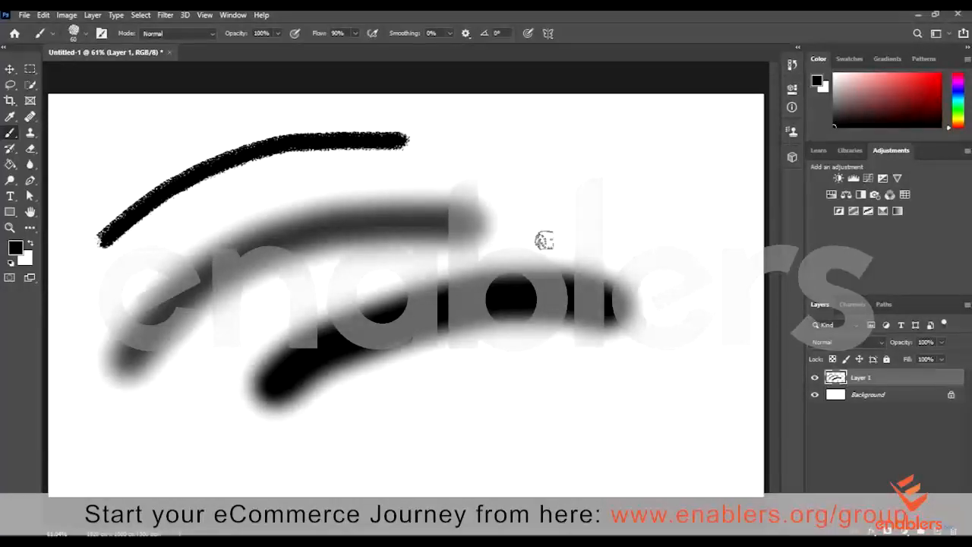
Set the brush flow to 24% and paint a thin textured arc across the lower-right part of the canvas
click(354, 38)
drag(358, 48, 320, 54)
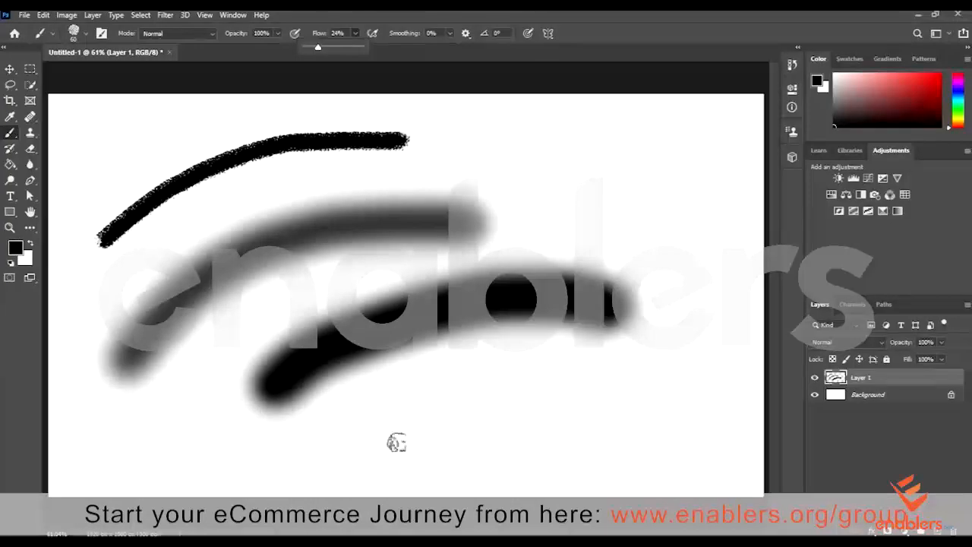
click(444, 417)
mouse_move(391, 448)
mouse_down()
mouse_move(508, 398)
mouse_move(605, 393)
mouse_move(668, 411)
mouse_up()
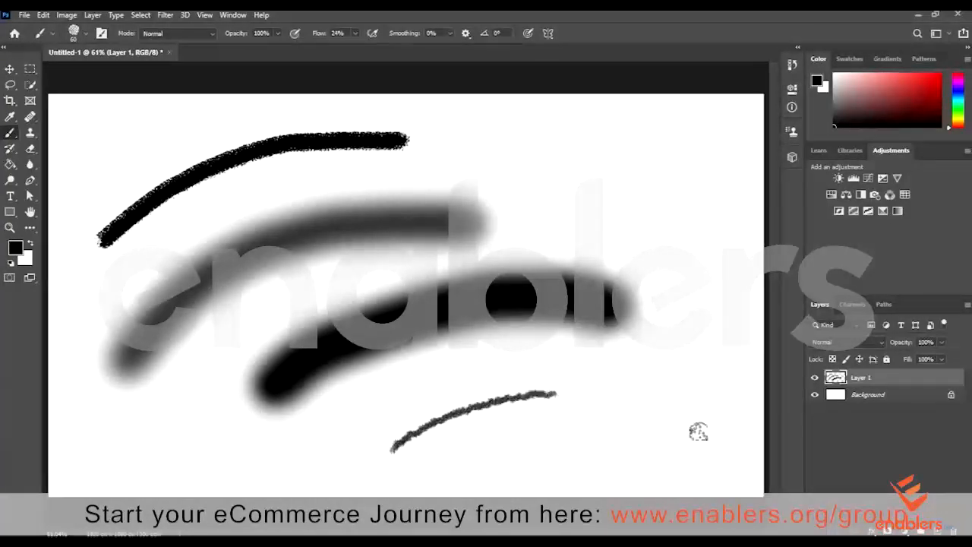
Set the brush opacity to 27% and paint a faint arc in the upper-right part of the canvas
click(279, 35)
drag(278, 47, 237, 47)
drag(529, 160, 606, 127)
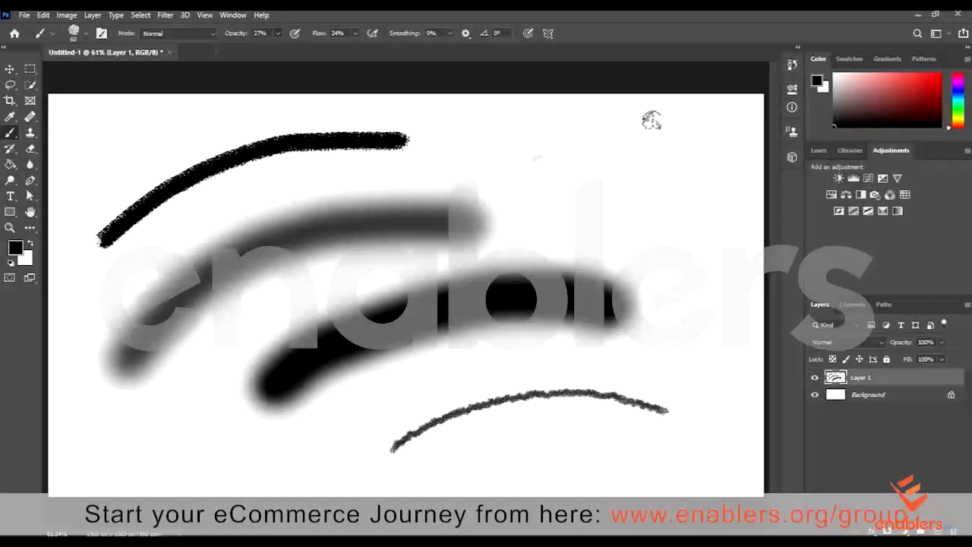
drag(733, 139, 743, 146)
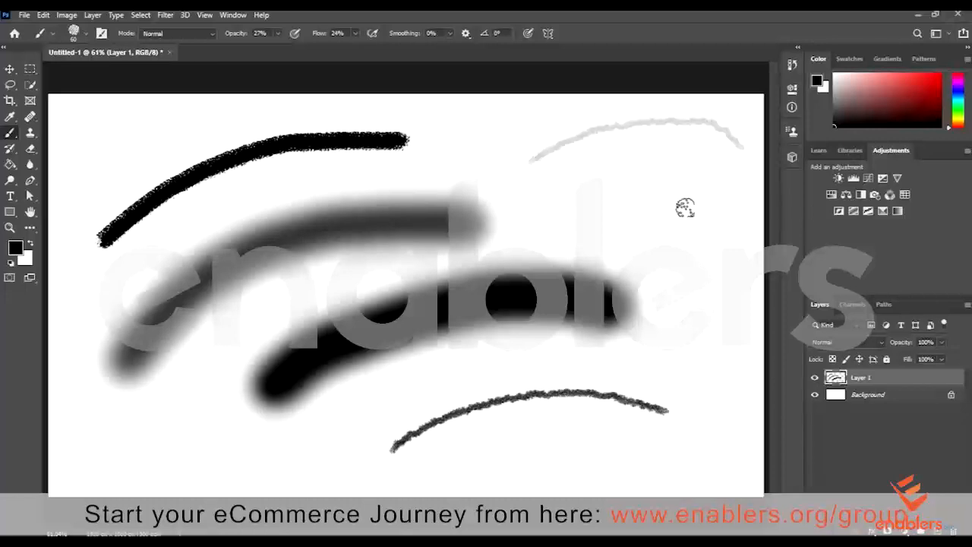
Set the brush smoothing to 47% and angle to 37°, and paint a short faint arc below the previous one
click(449, 34)
mouse_move(449, 47)
mouse_down()
mouse_move(487, 47)
mouse_move(474, 39)
mouse_move(501, 36)
mouse_up()
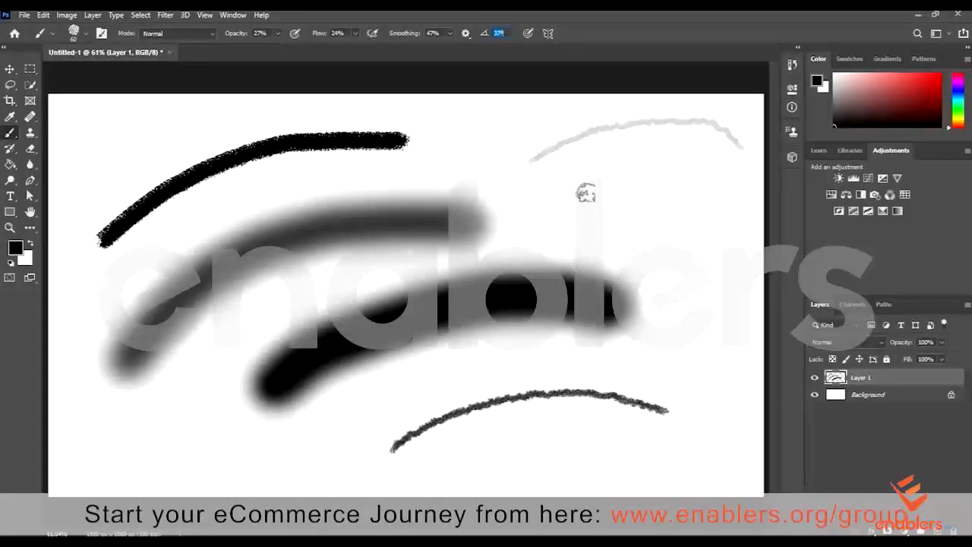
mouse_move(585, 194)
mouse_down()
mouse_move(669, 184)
mouse_move(711, 216)
mouse_up()
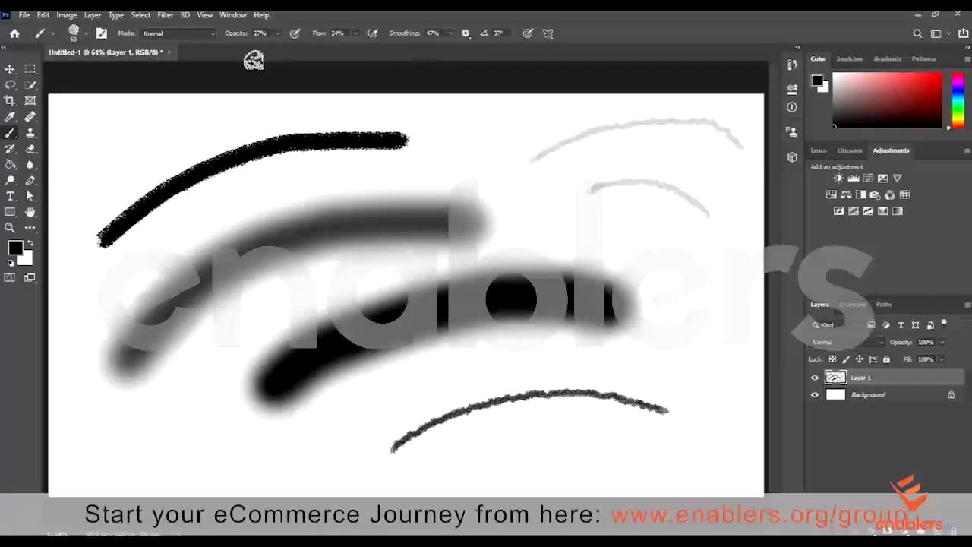
Undo all the brush strokes painted on Layer 1
key(ctrl+z)
key(ctrl+z)
key(ctrl+z)
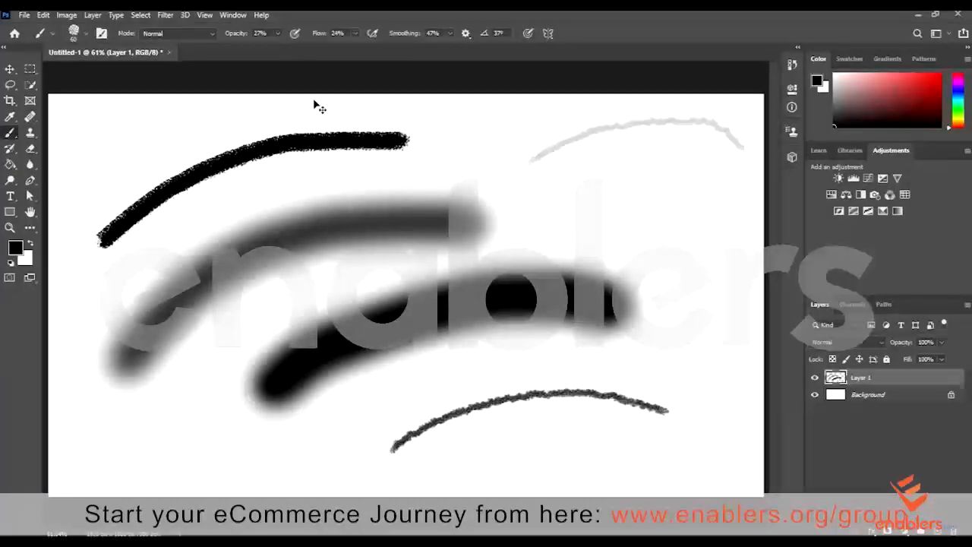
key(ctrl+z)
key(ctrl+z)
key(ctrl+z)
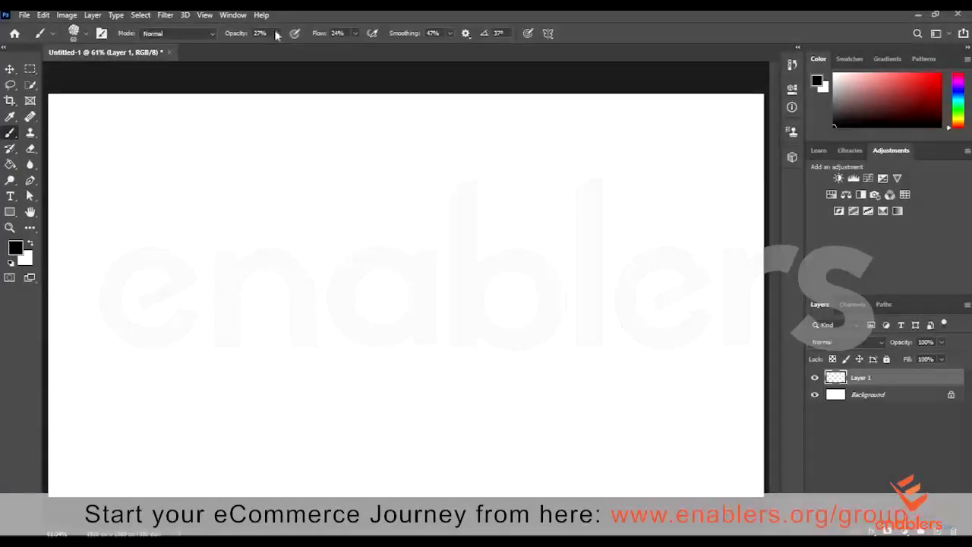
Reset the brush to 100% opacity, 100% flow, 0% smoothing and a 0° angle
click(278, 33)
drag(279, 47, 358, 53)
click(355, 34)
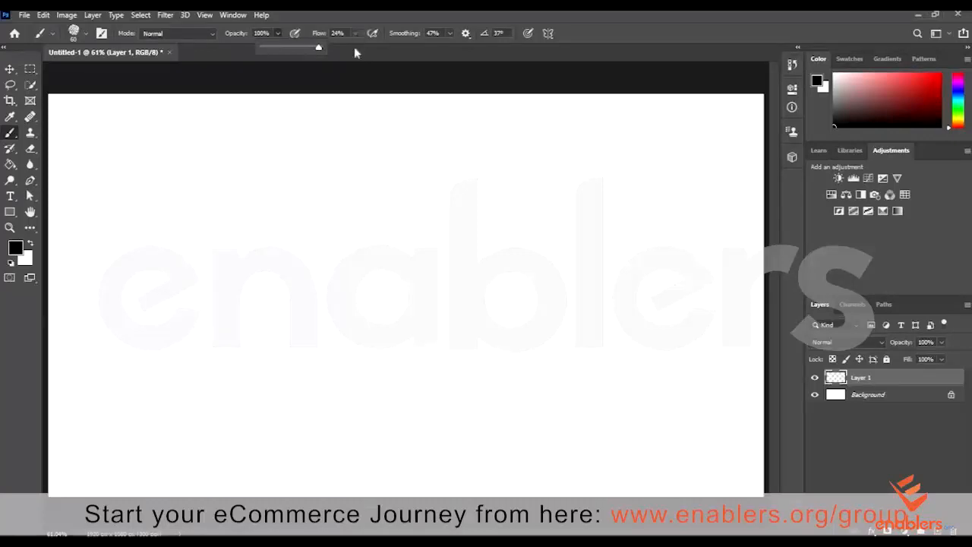
drag(442, 54, 449, 35)
click(450, 34)
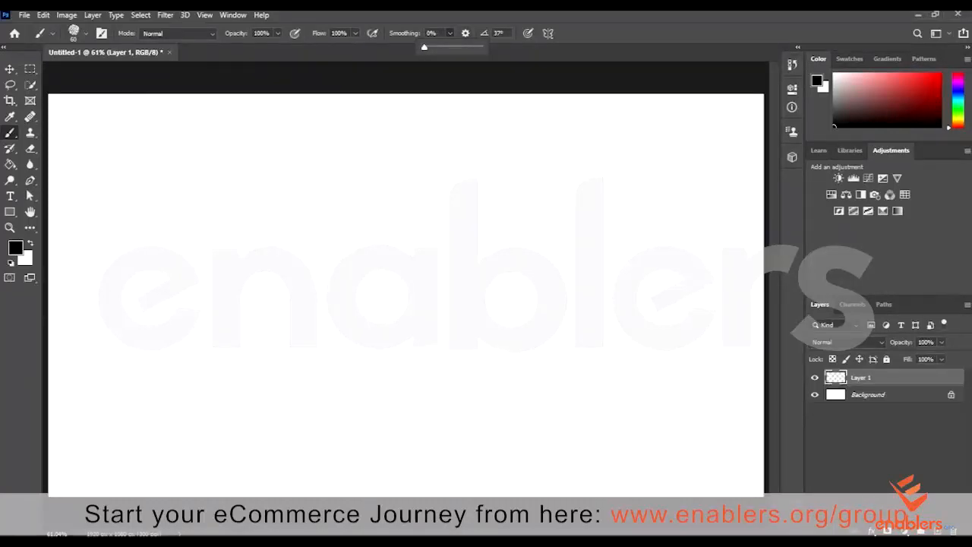
click(498, 34)
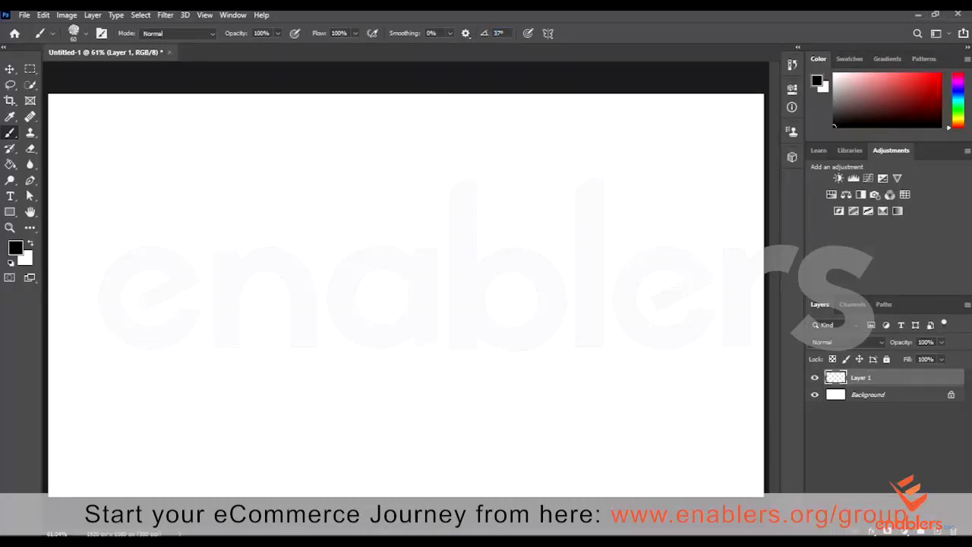
text(0)
Look through the General, Dry Media and Wet Media brush groups in the brush presets, collapsing each one
click(86, 34)
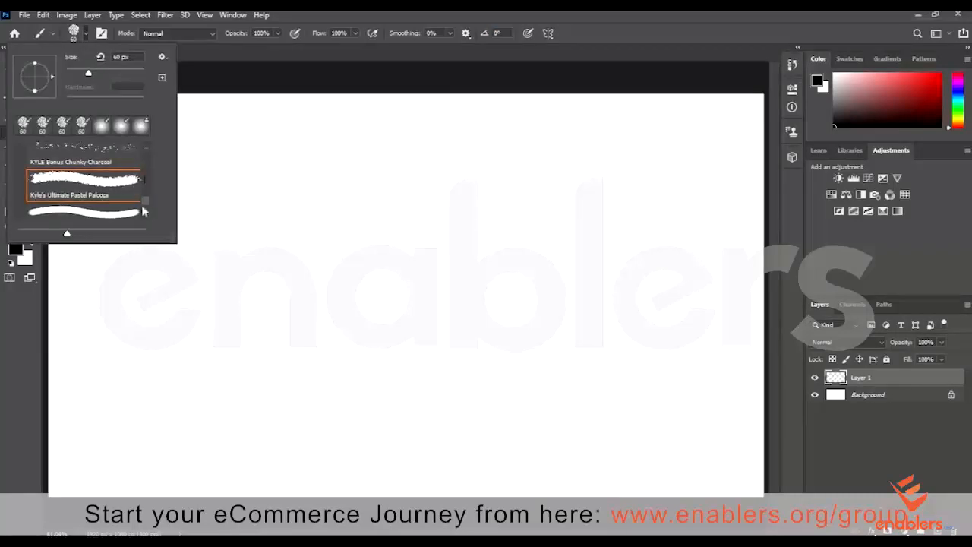
scroll(145, 182, up, 10)
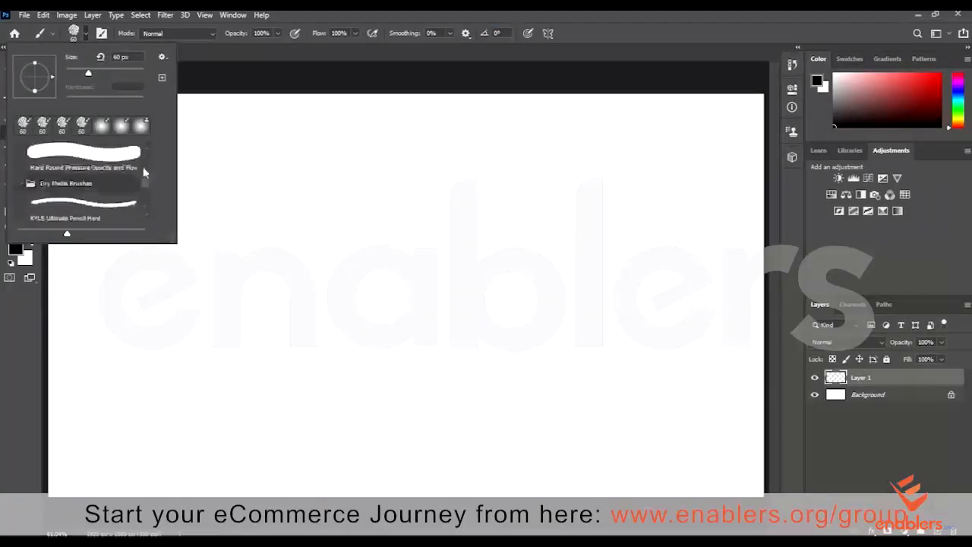
scroll(138, 154, up, 2)
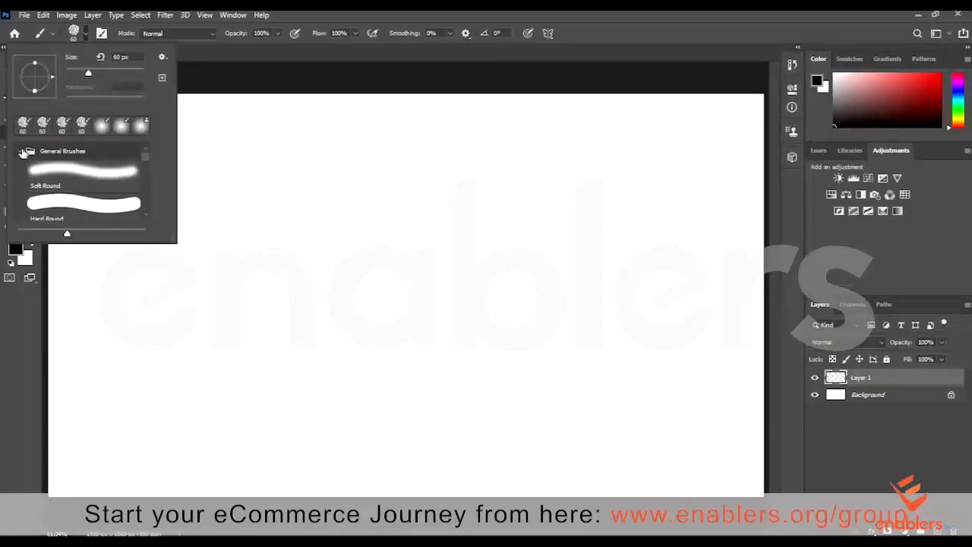
click(23, 154)
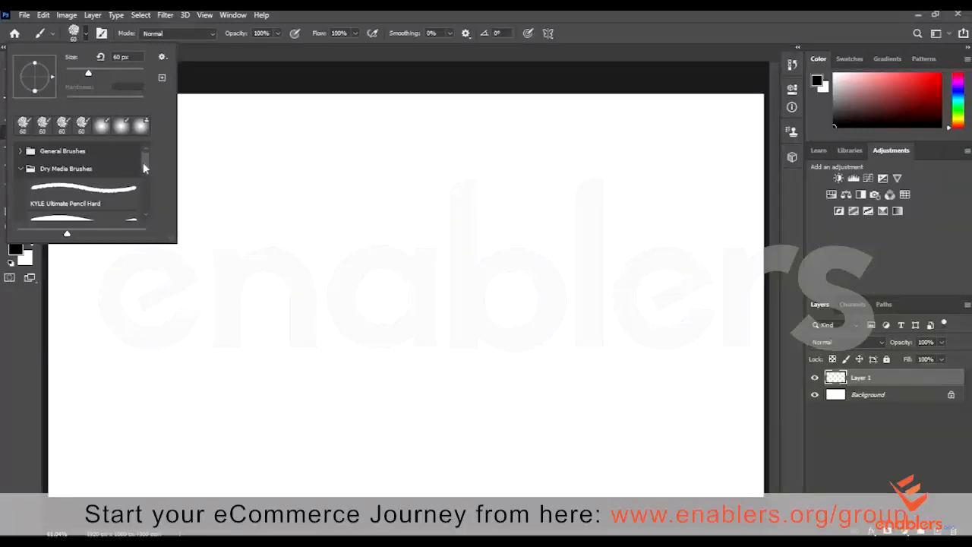
click(21, 169)
click(21, 187)
scroll(141, 180, down, 5)
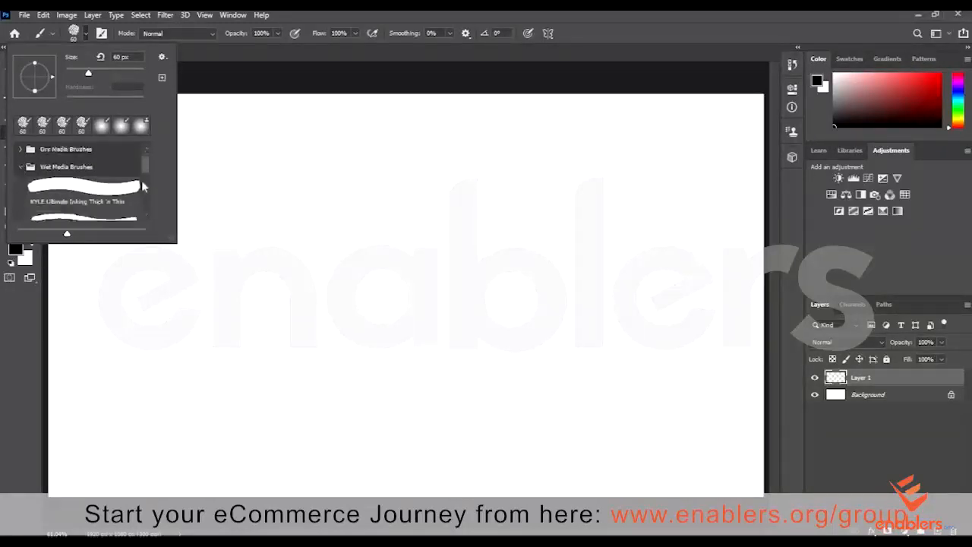
scroll(69, 152, up, 3)
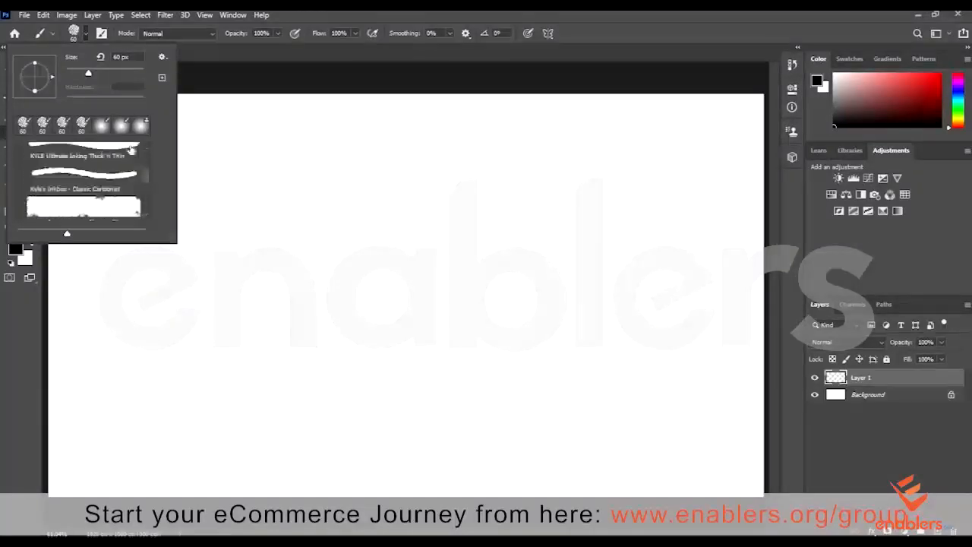
scroll(145, 171, up, 5)
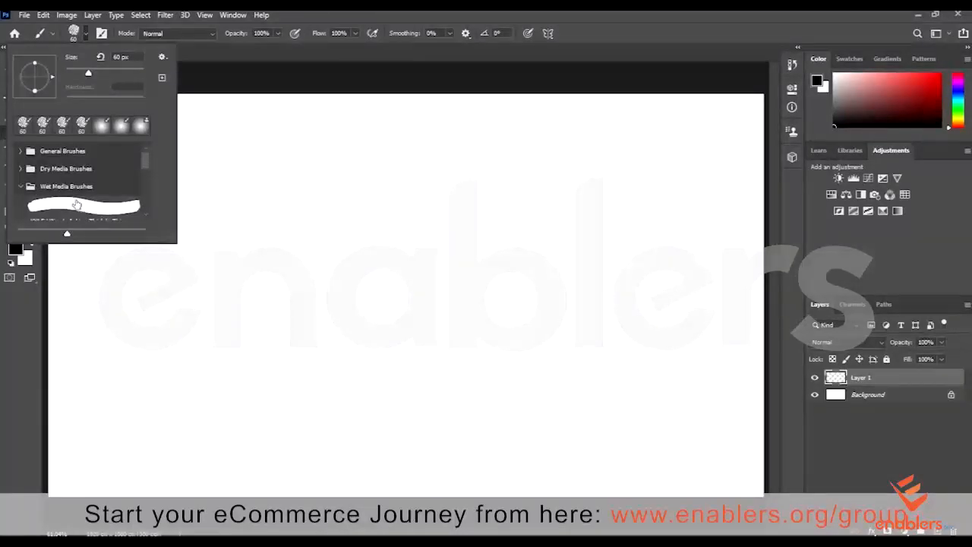
click(20, 185)
click(136, 198)
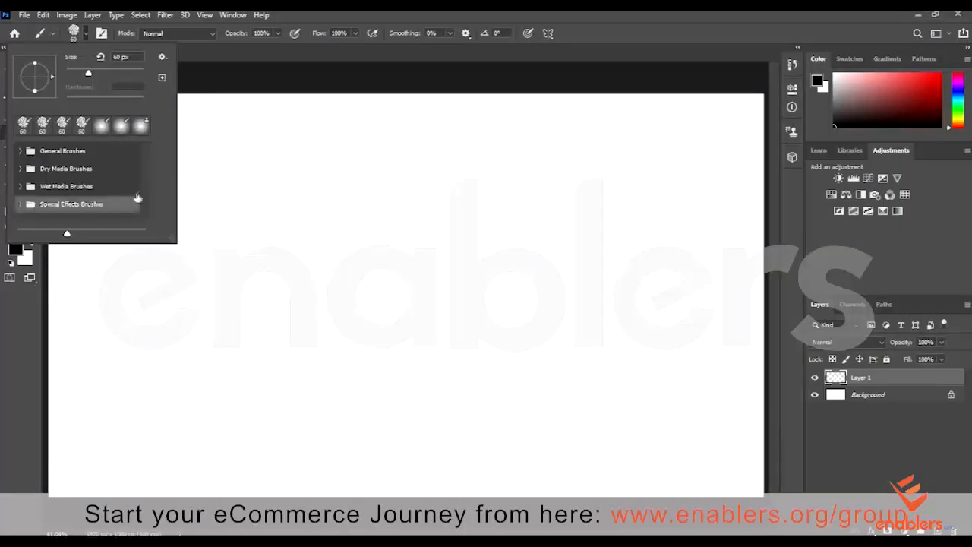
Choose Kyle's Screentones 38 from the Special Effects Brushes and paint a wavy dotted stroke diagonally up across the canvas
click(81, 207)
drag(144, 163, 146, 172)
scroll(100, 198, down, 10)
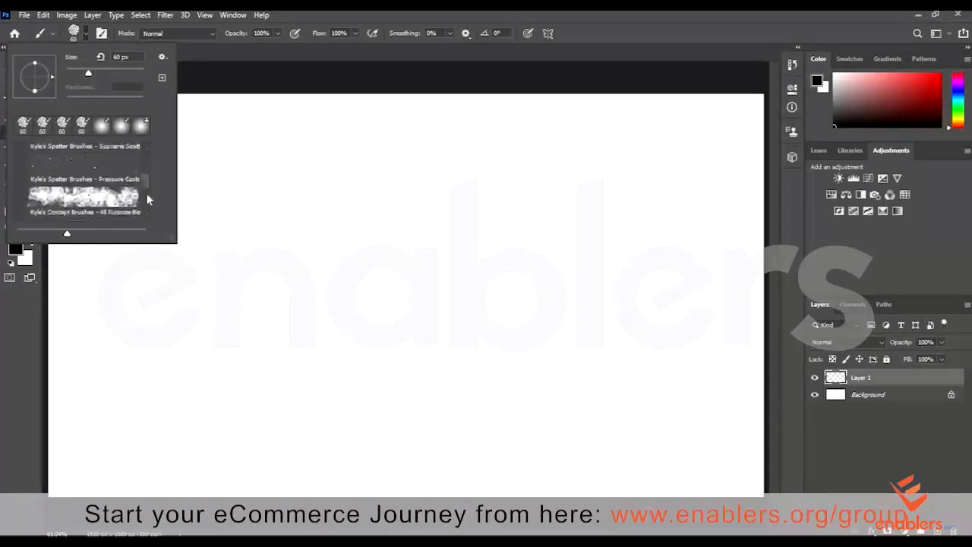
click(101, 201)
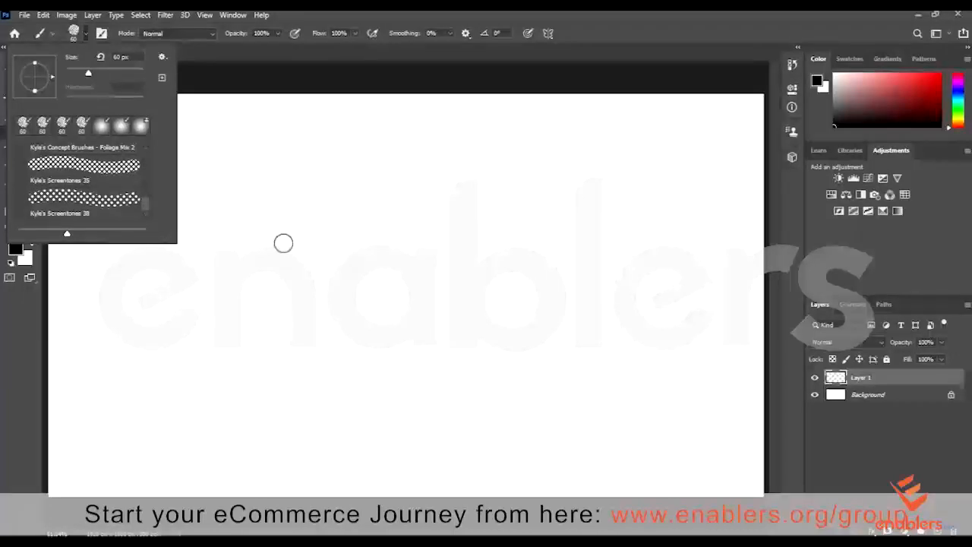
click(178, 325)
mouse_move(178, 325)
mouse_down()
mouse_move(471, 221)
mouse_move(622, 145)
mouse_up()
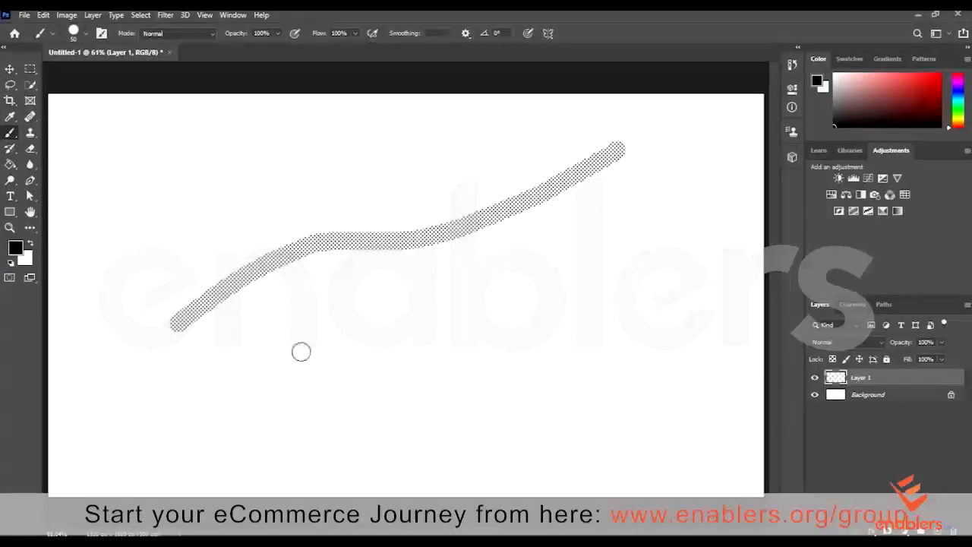
Paint a second dotted stroke below the first one, and undo both strokes
mouse_move(219, 397)
mouse_down()
mouse_move(621, 251)
mouse_move(699, 130)
mouse_move(693, 155)
mouse_up()
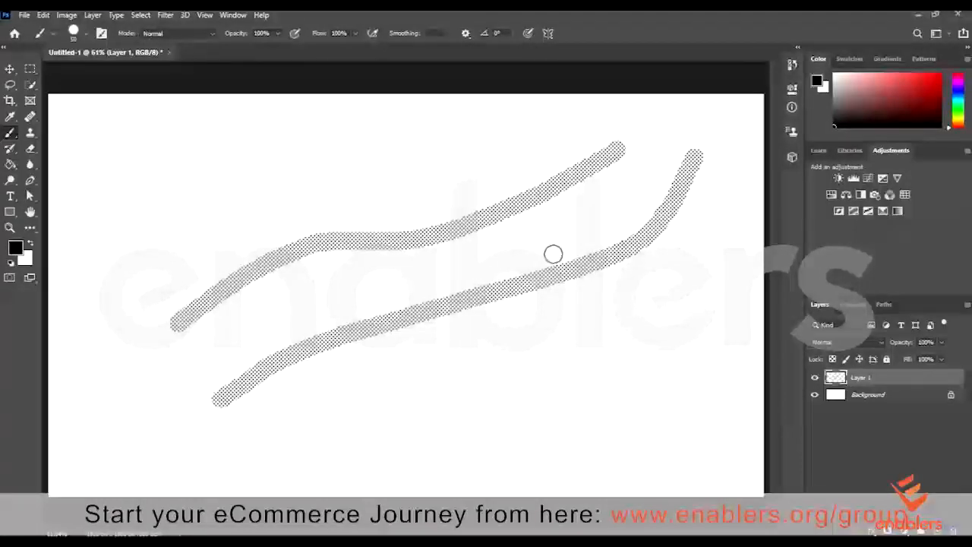
key(ctrl+z)
key(ctrl+z)
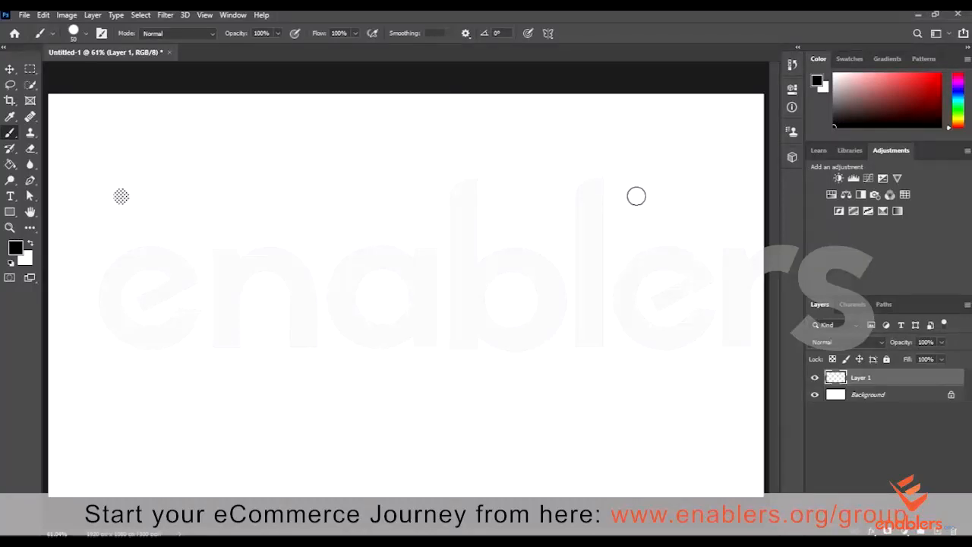
Paint a straight horizontal dotted line across the upper canvas and a nearly vertical one beside the canvas's right edge
shift+click(636, 196)
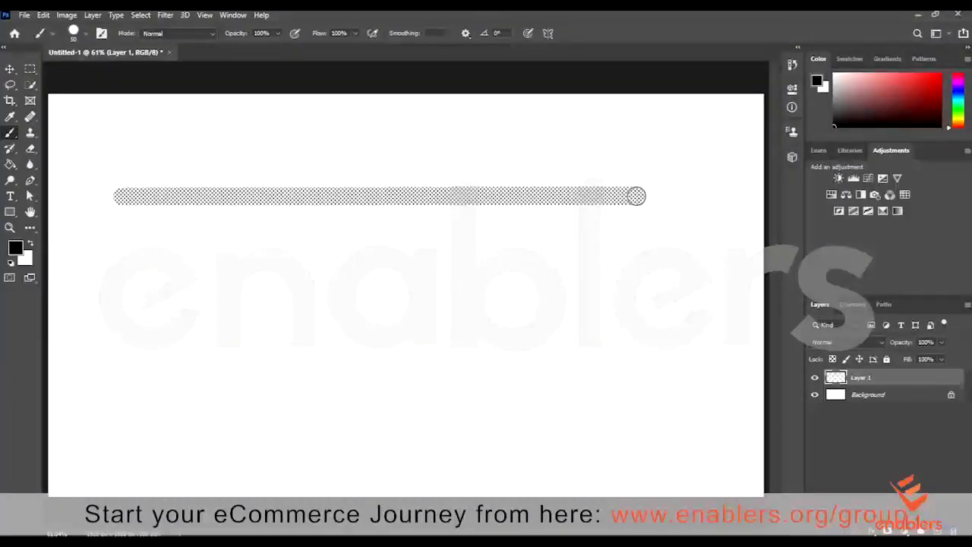
click(686, 133)
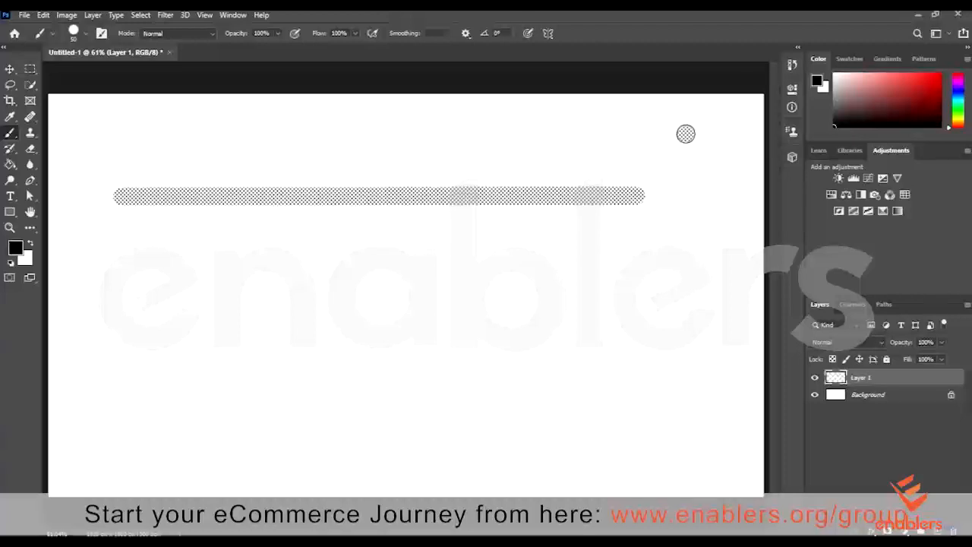
shift+click(694, 427)
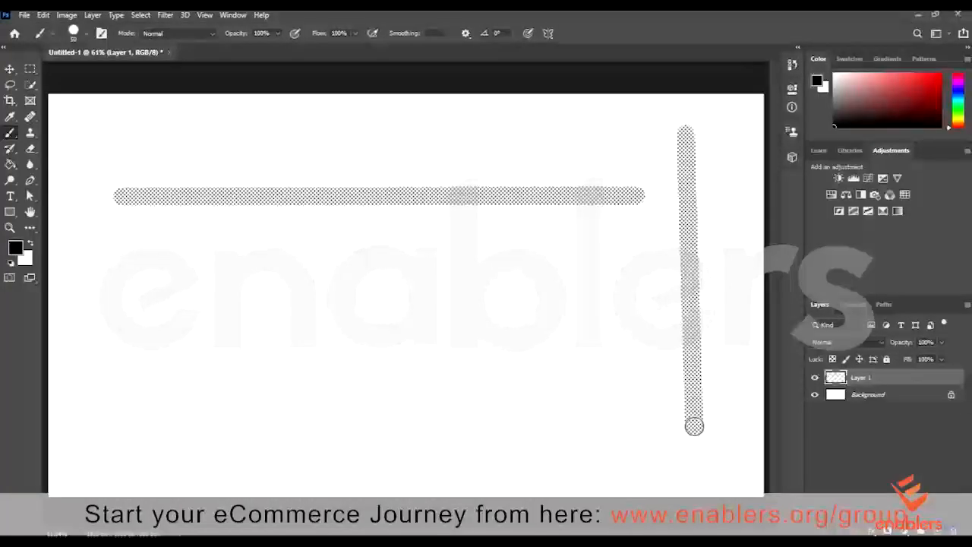
Paint a straight diagonal dotted line up to the canvas's upper-left corner, and continue it with connected straight segments
click(656, 464)
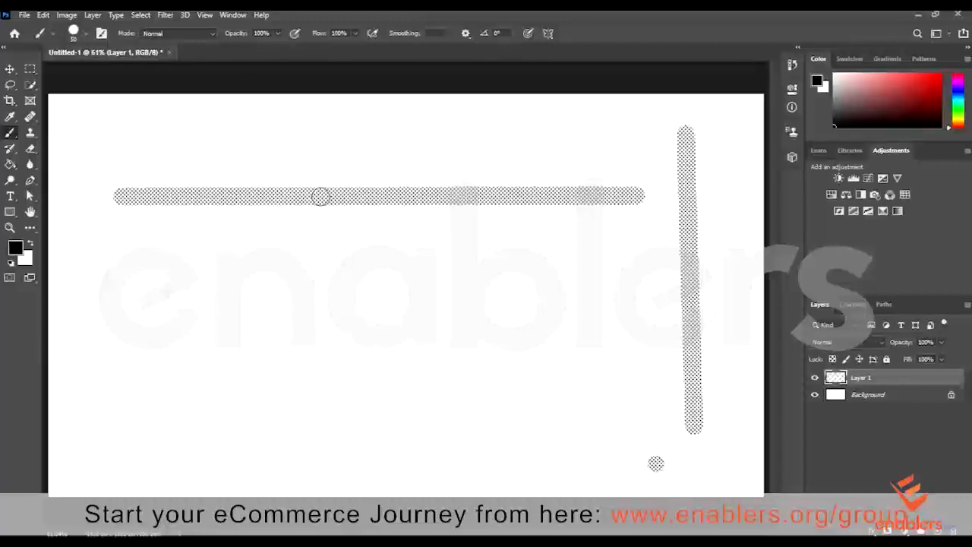
shift+click(83, 119)
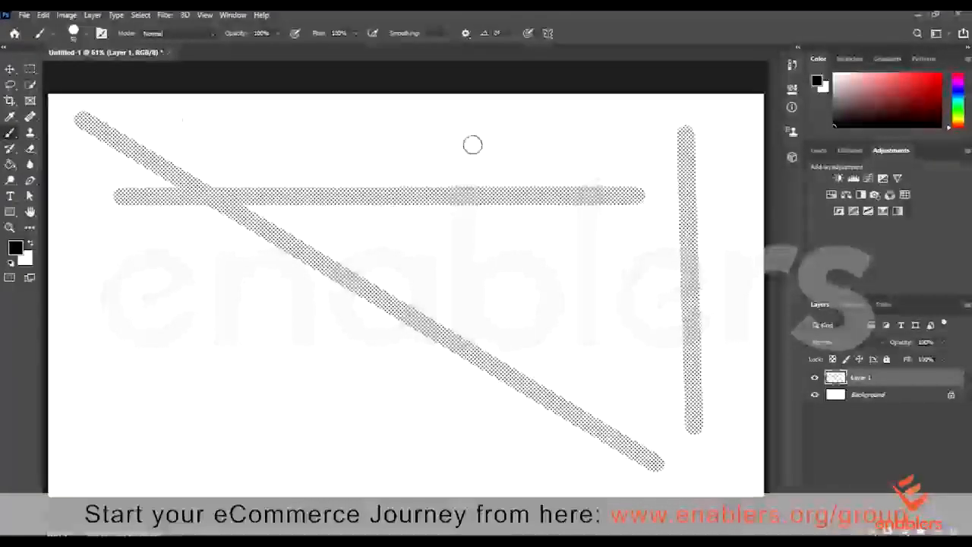
shift+click(504, 117)
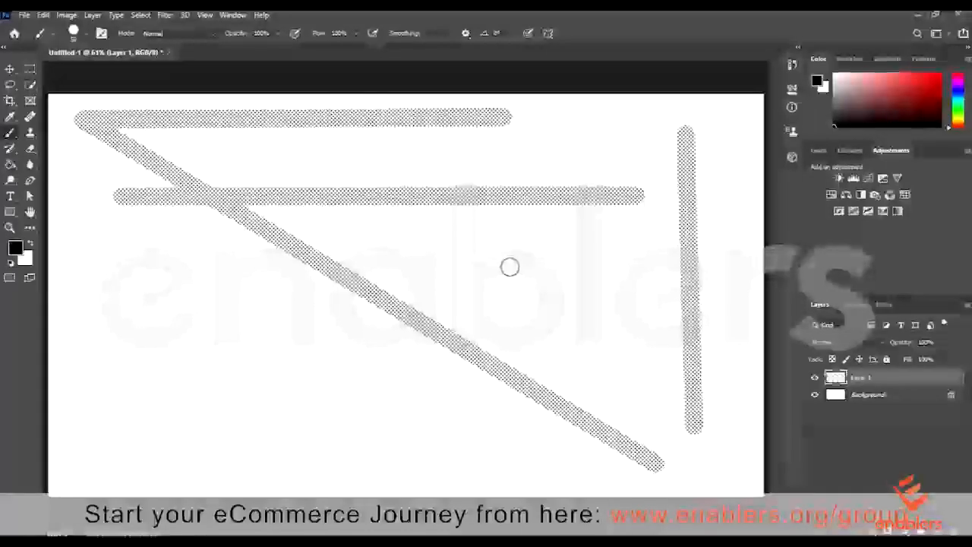
drag(357, 381, 138, 374)
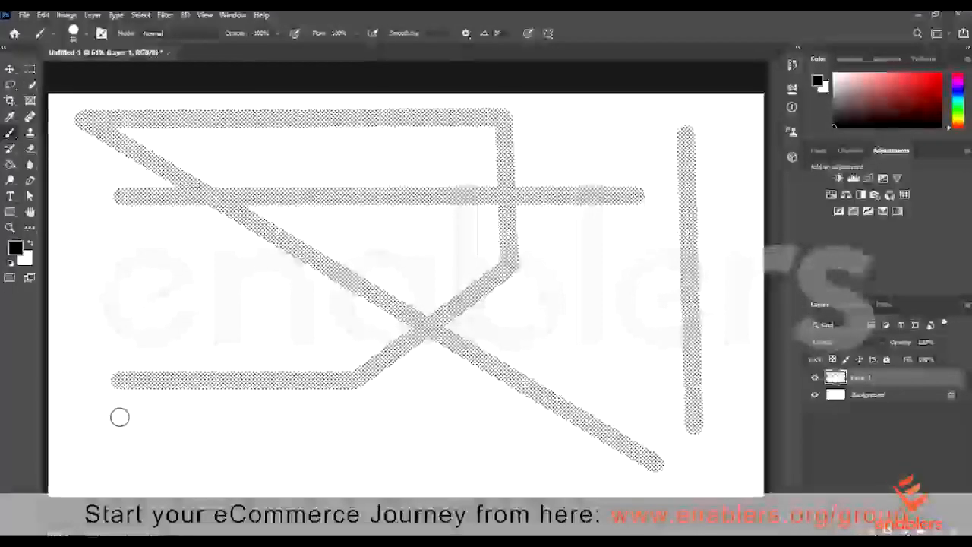
Undo all the straight dotted lines until the canvas is blank
key(ctrl+z)
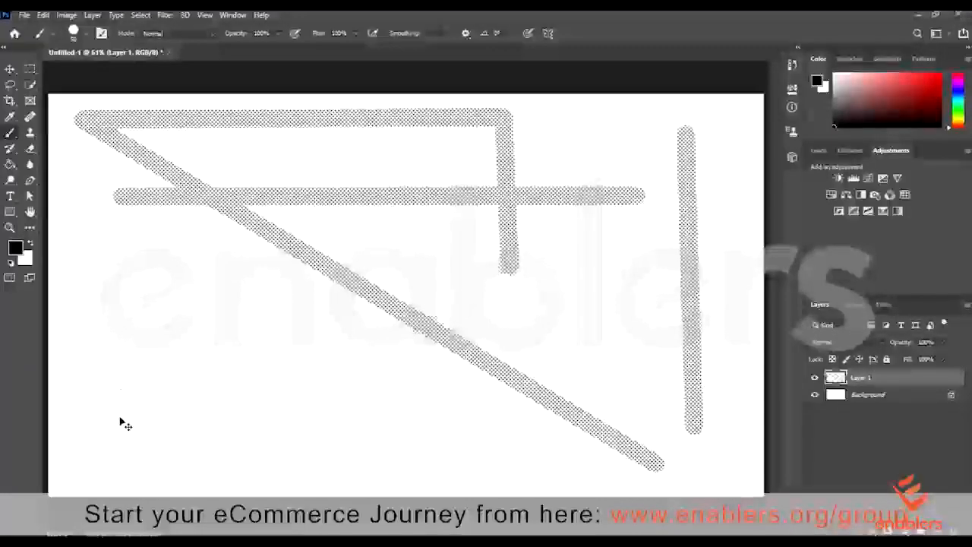
key(ctrl+z)
key(ctrl+z)
key(ctrl+z)
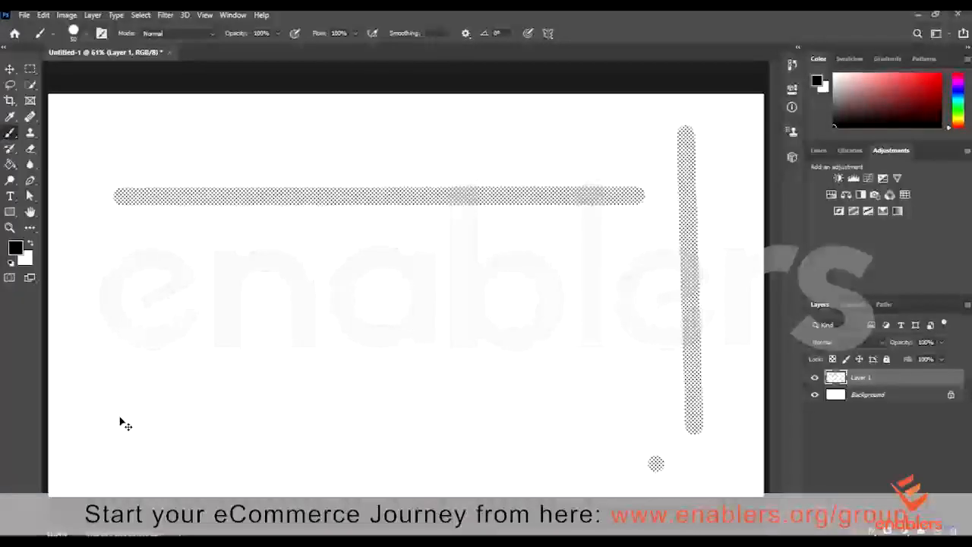
key(ctrl+z)
key(ctrl+z)
key(ctrl+z)
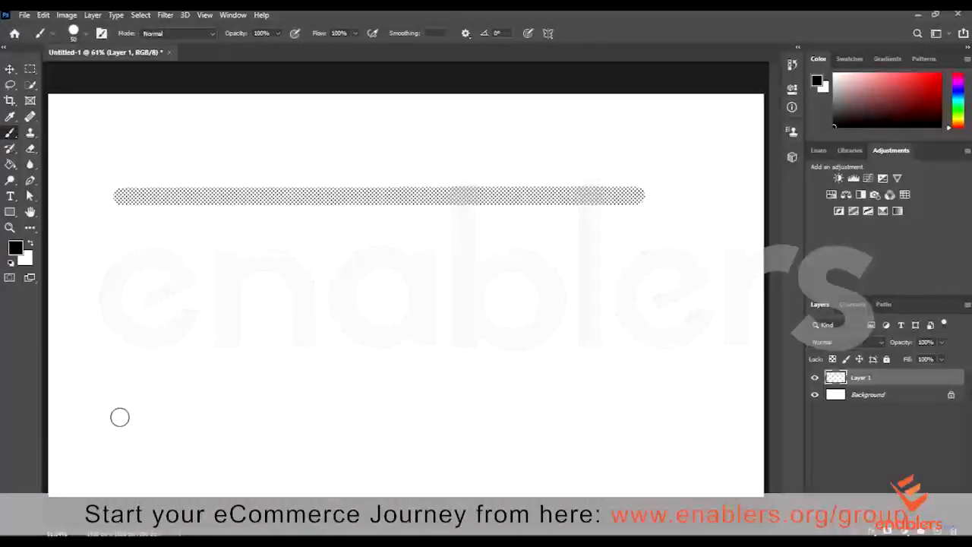
key(ctrl+z)
key(ctrl+z)
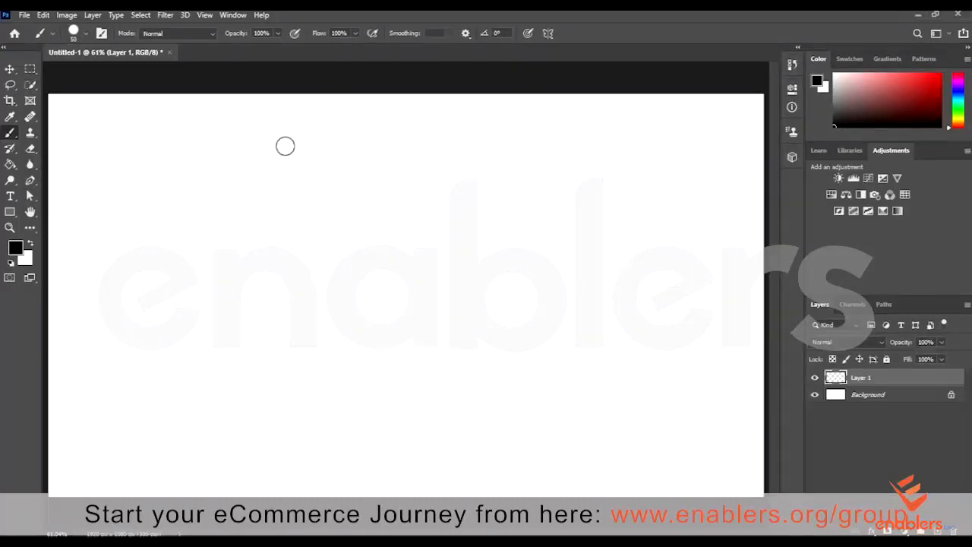
Examine the Brush tool's preset picker and its options, and close them unchanged
click(52, 33)
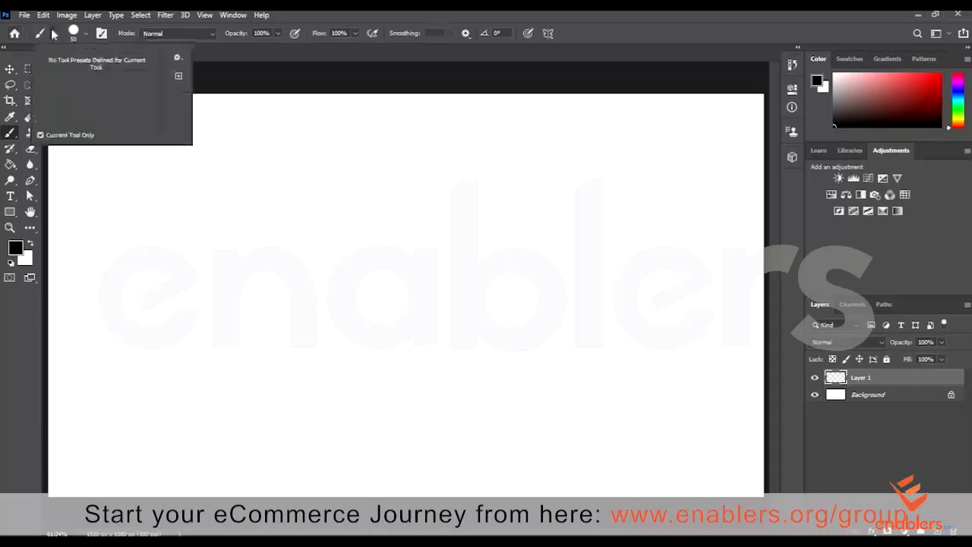
click(178, 58)
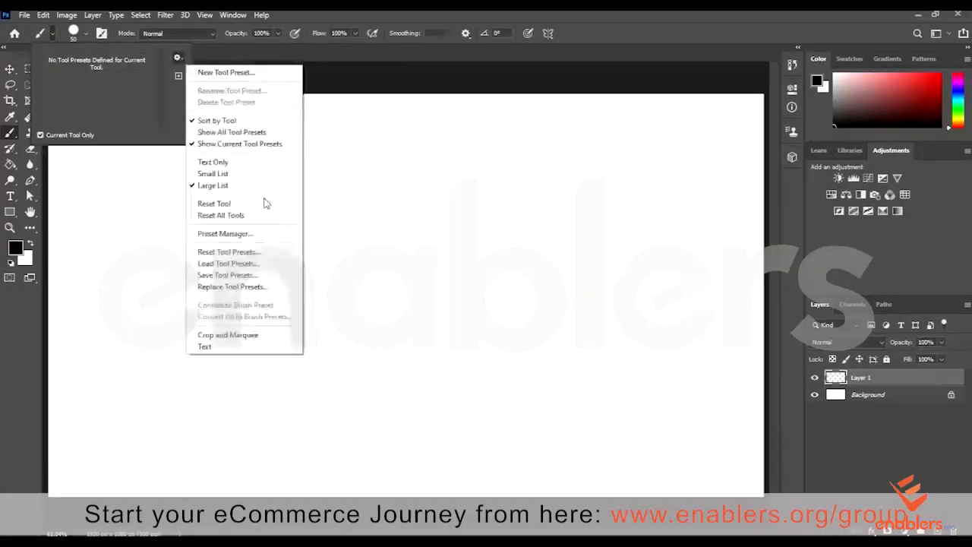
click(366, 229)
Paint a single dotted dab and a Z-shaped pair of dotted strokes on the upper half of the canvas
click(210, 167)
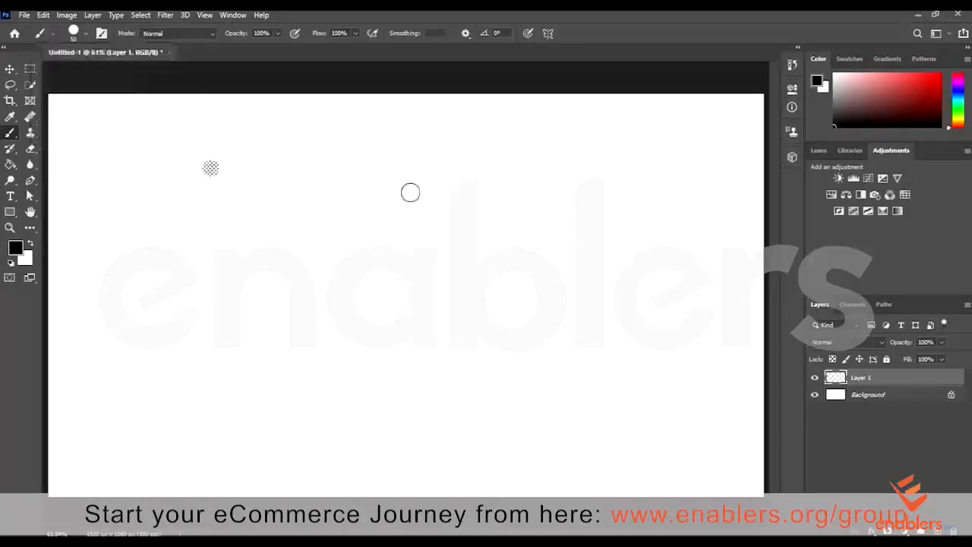
drag(243, 281, 338, 209)
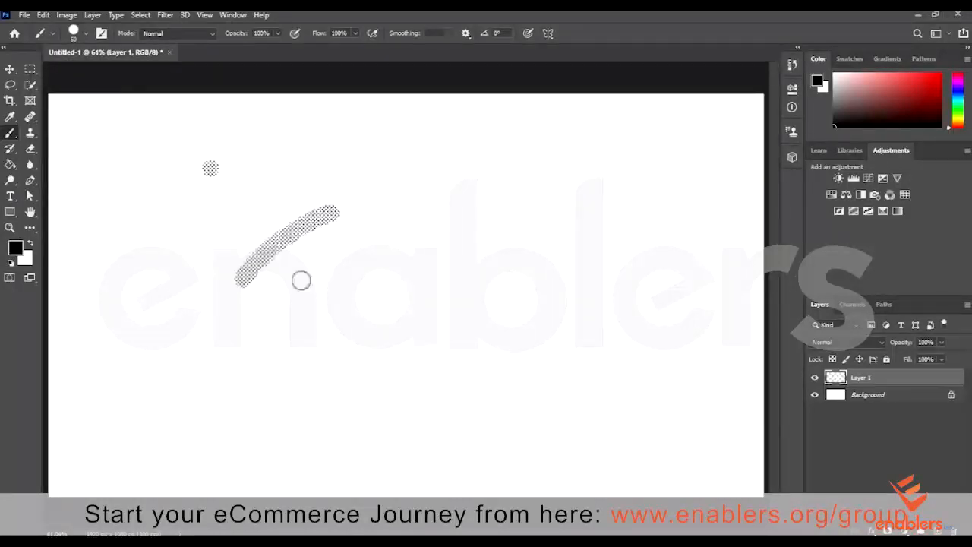
drag(302, 281, 449, 280)
Lower the brush's hardness and set its size to 187 px
right_click(482, 226)
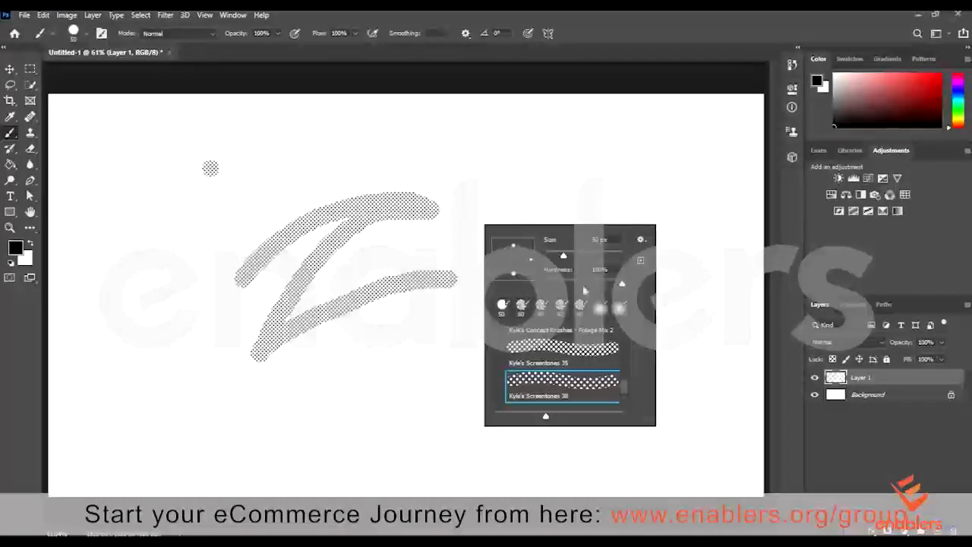
click(573, 284)
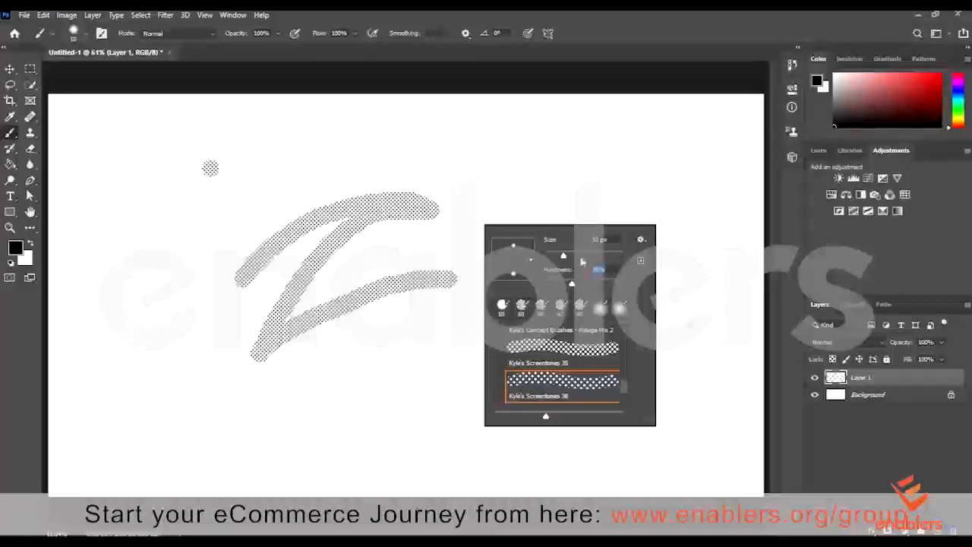
click(600, 256)
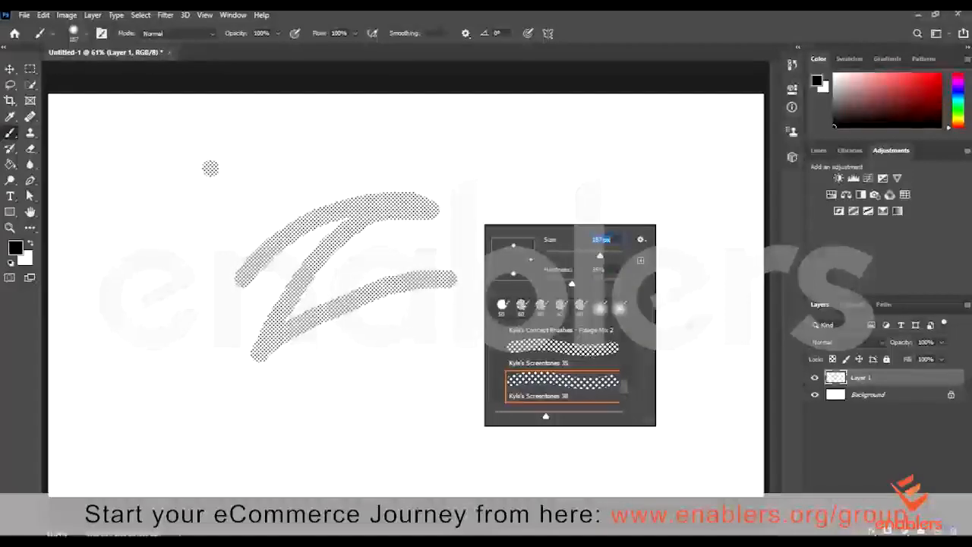
key(Return)
Paint a wide curving dotted stroke from the lower part of the canvas, and undo all strokes on Layer 1
mouse_move(293, 435)
mouse_down()
mouse_move(478, 349)
mouse_move(521, 300)
mouse_move(532, 258)
mouse_move(566, 209)
mouse_move(615, 175)
mouse_move(688, 190)
mouse_move(695, 243)
mouse_move(680, 376)
mouse_move(619, 437)
mouse_move(562, 436)
mouse_up()
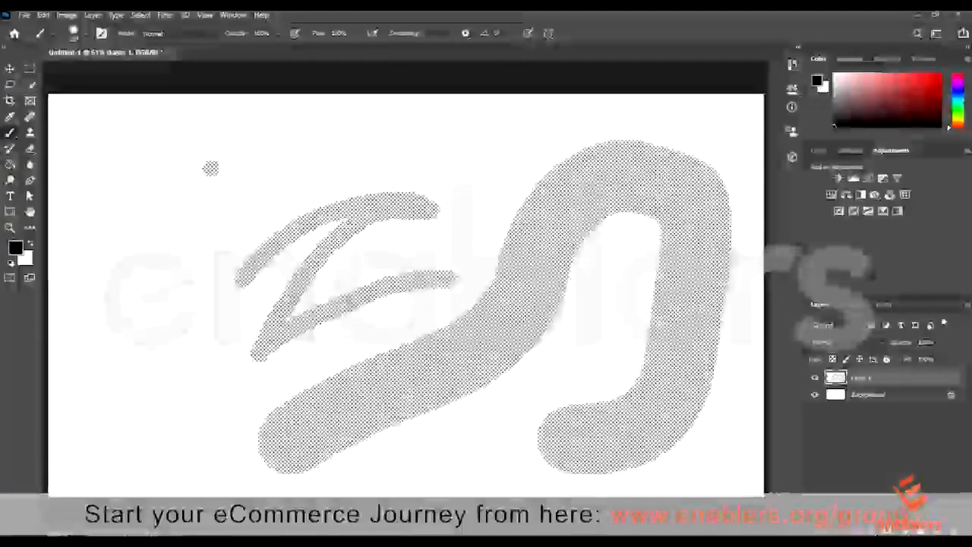
key(ctrl+z)
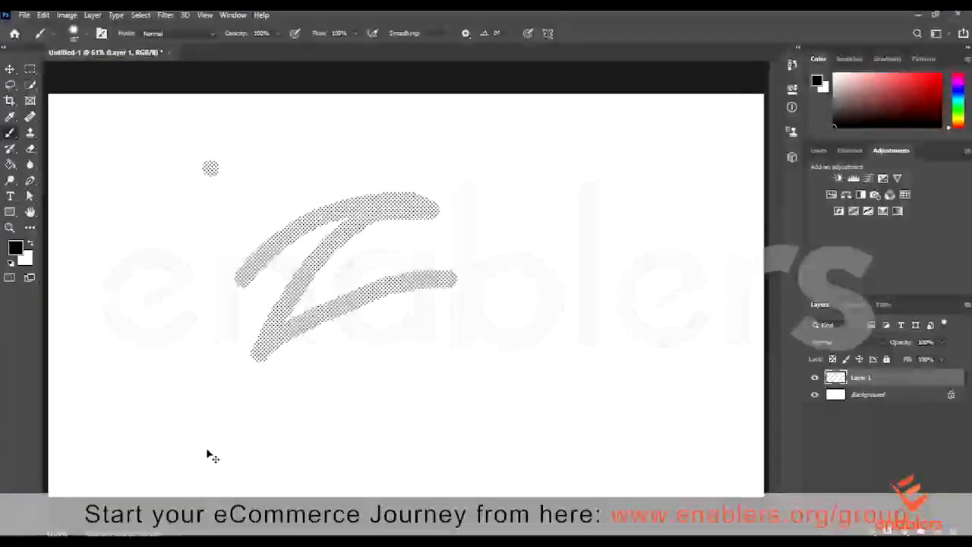
key(ctrl+z)
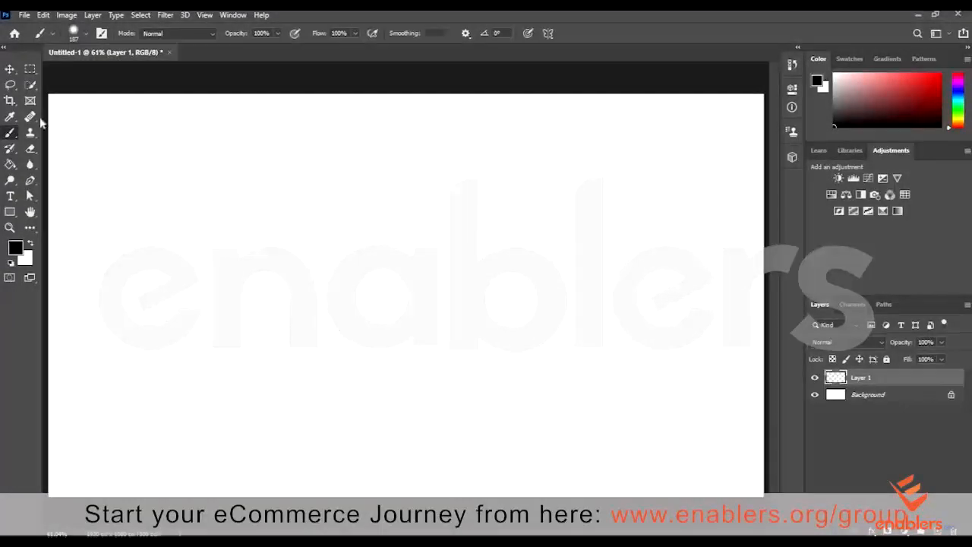
Choose the Brush Tool from its tool group and set the foreground color to a bright purple
right_click(10, 134)
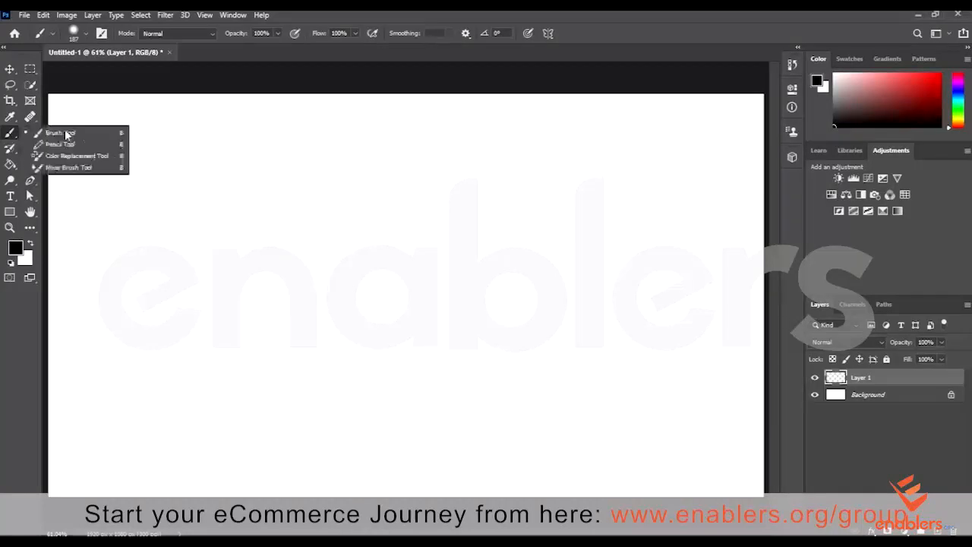
click(53, 133)
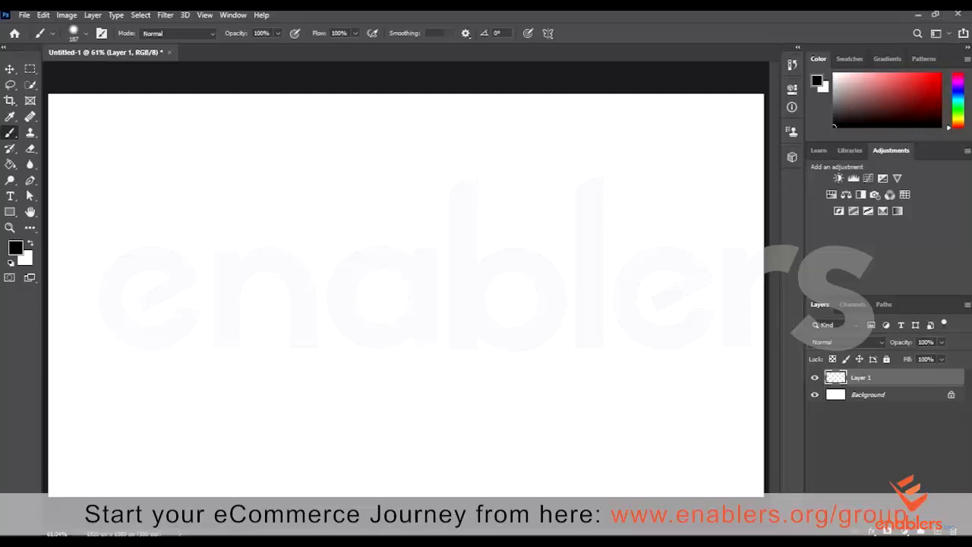
click(15, 249)
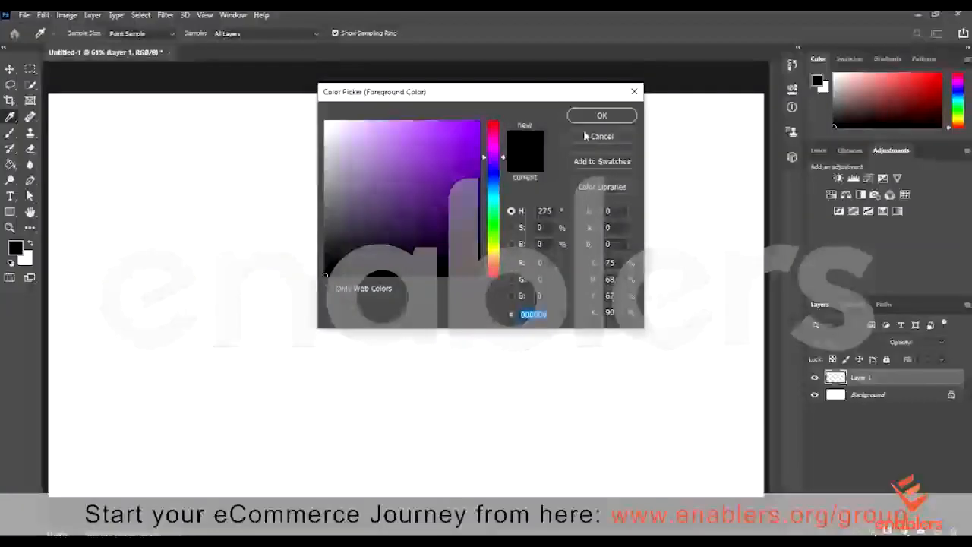
click(492, 150)
click(457, 144)
click(601, 116)
Paint two wide dotted strokes across the canvas with the purple foreground color, and undo both
mouse_move(186, 296)
mouse_down()
mouse_move(336, 221)
mouse_move(463, 227)
mouse_move(573, 207)
mouse_move(684, 146)
mouse_up()
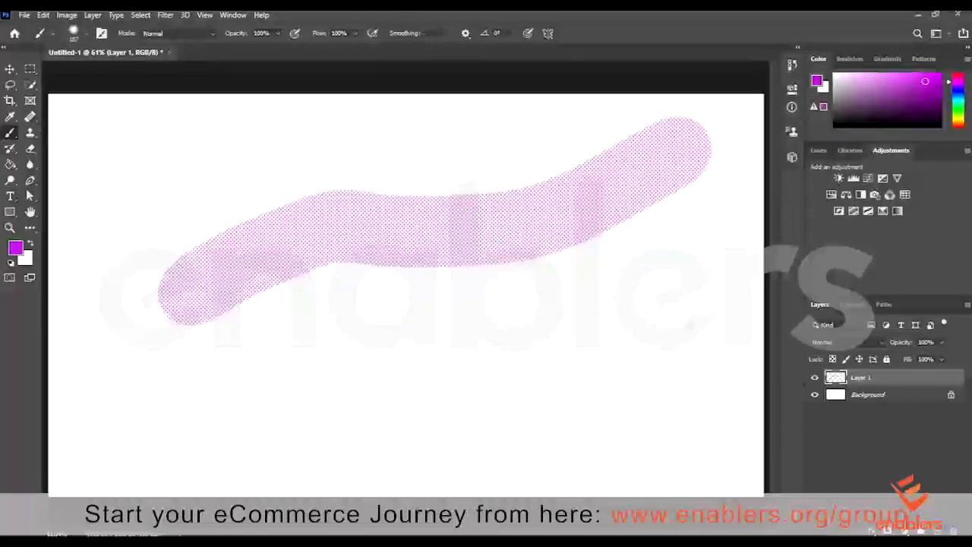
mouse_move(718, 328)
mouse_down()
mouse_move(563, 343)
mouse_move(458, 372)
mouse_move(365, 368)
mouse_move(220, 393)
mouse_move(159, 334)
mouse_up()
key(ctrl+z)
key(ctrl+z)
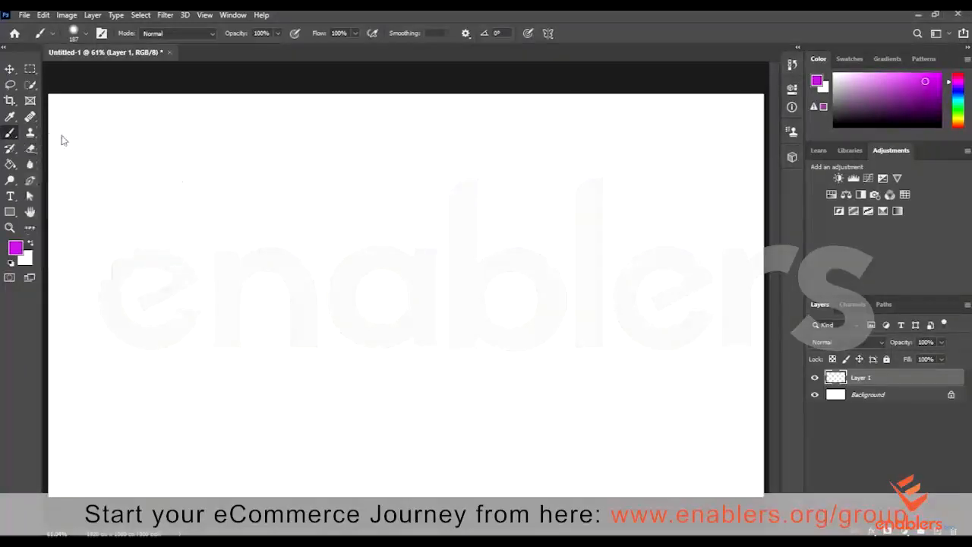
Switch to the Pencil Tool and draw thin 1 px straight segments and freehand loops across the canvas
right_click(11, 134)
click(63, 146)
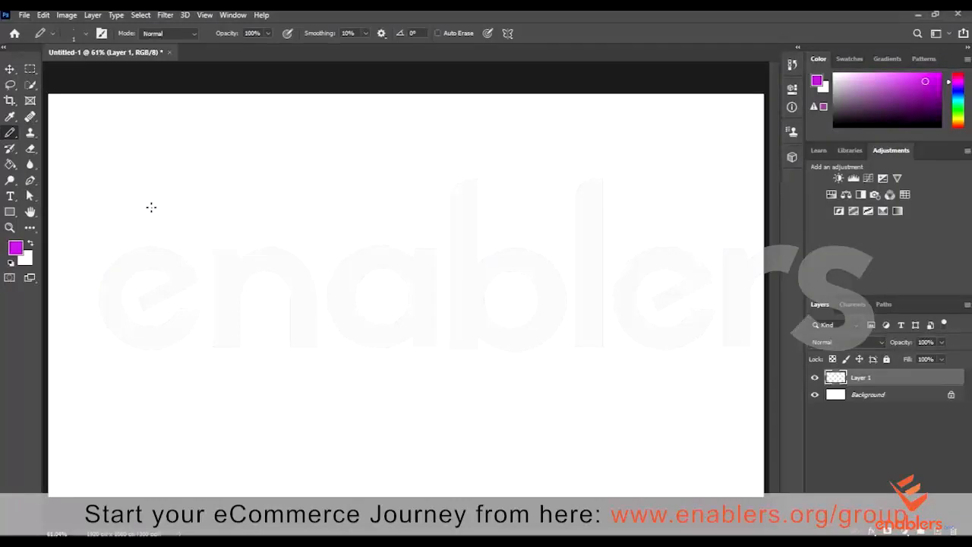
drag(605, 205, 586, 247)
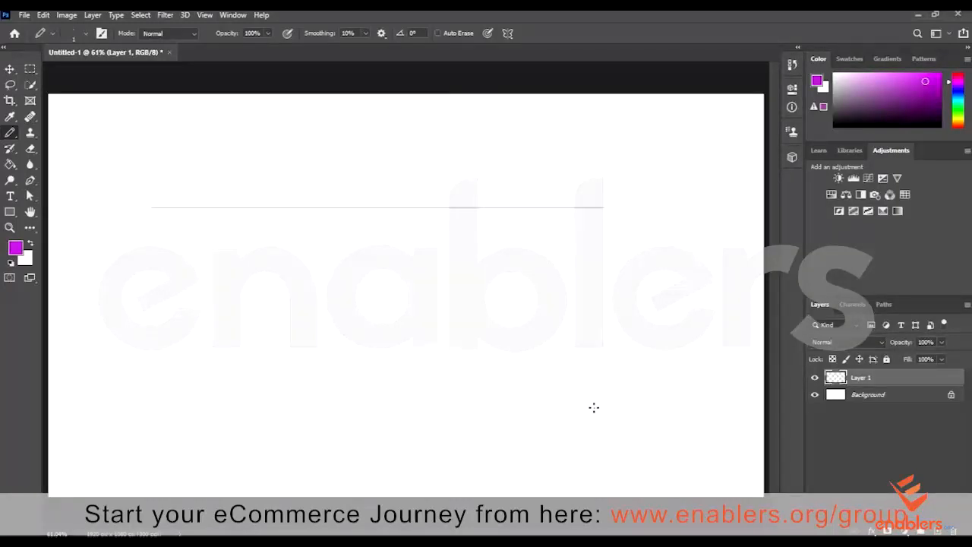
drag(595, 408, 386, 388)
drag(504, 336, 408, 304)
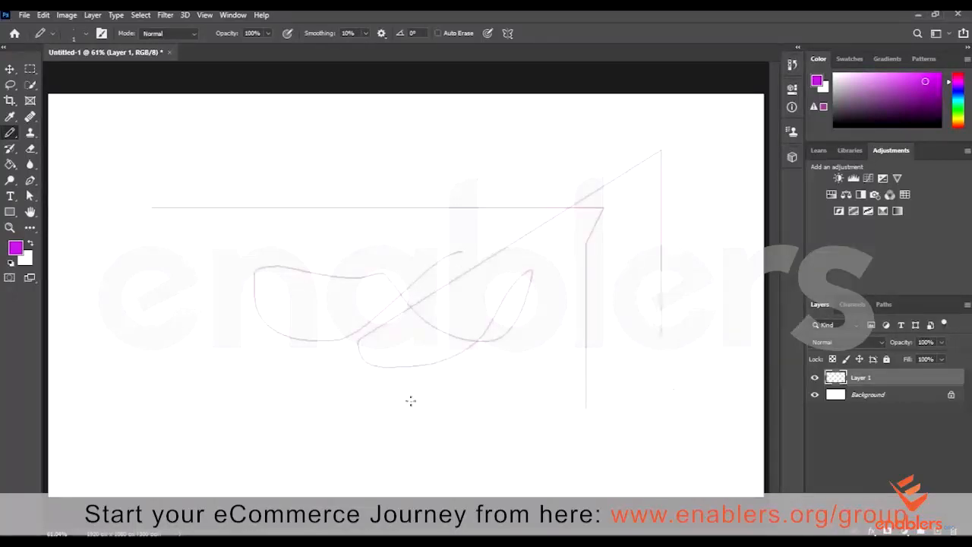
drag(208, 284, 199, 222)
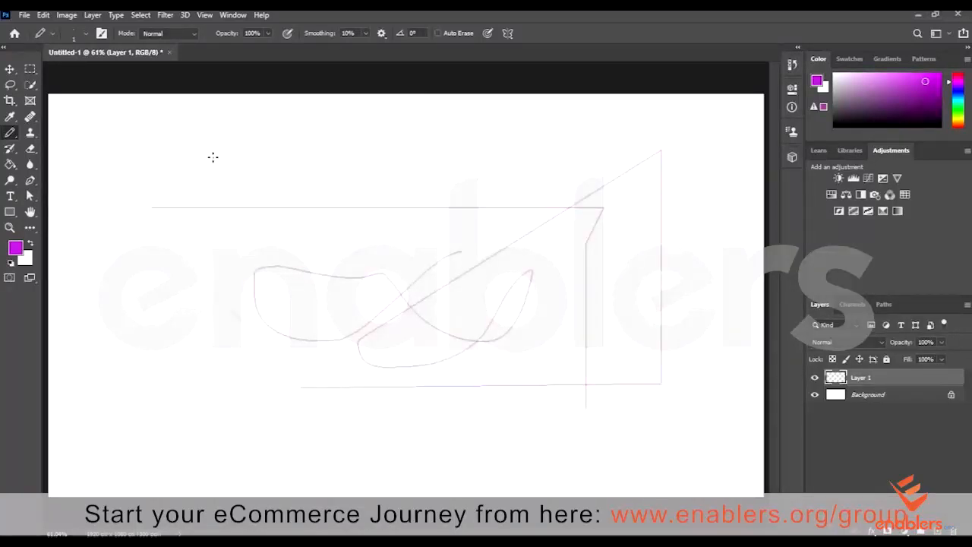
drag(547, 177, 615, 226)
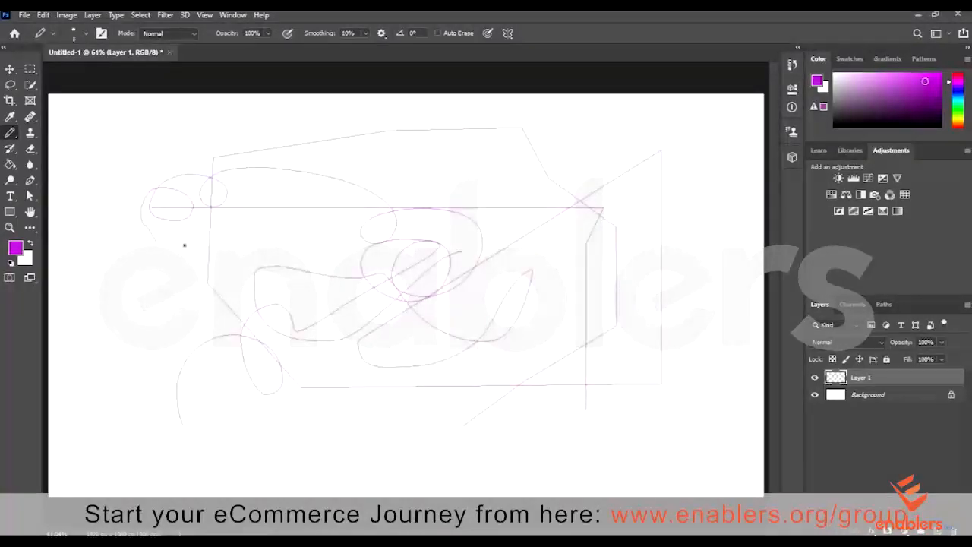
Enlarge the pencil tip to 125 px, and try a thick wavy purple stroke across the canvas before undoing the stroke
key(])
key(])
key(])
key(])
key(])
key(])
key(])
key(])
mouse_move(152, 285)
mouse_down()
mouse_move(200, 347)
mouse_move(330, 256)
mouse_move(381, 251)
mouse_move(453, 279)
mouse_move(525, 263)
mouse_move(564, 203)
mouse_move(581, 221)
mouse_up()
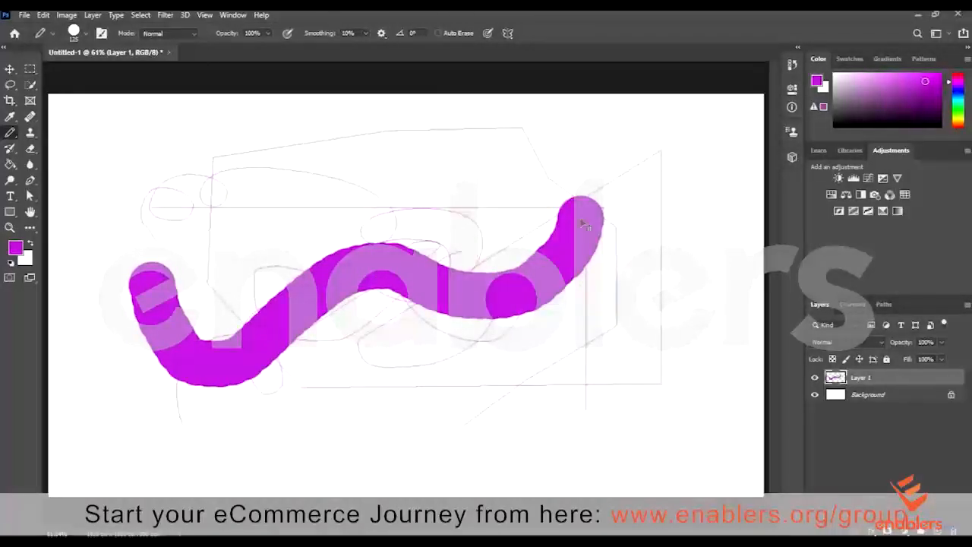
key(ctrl+z)
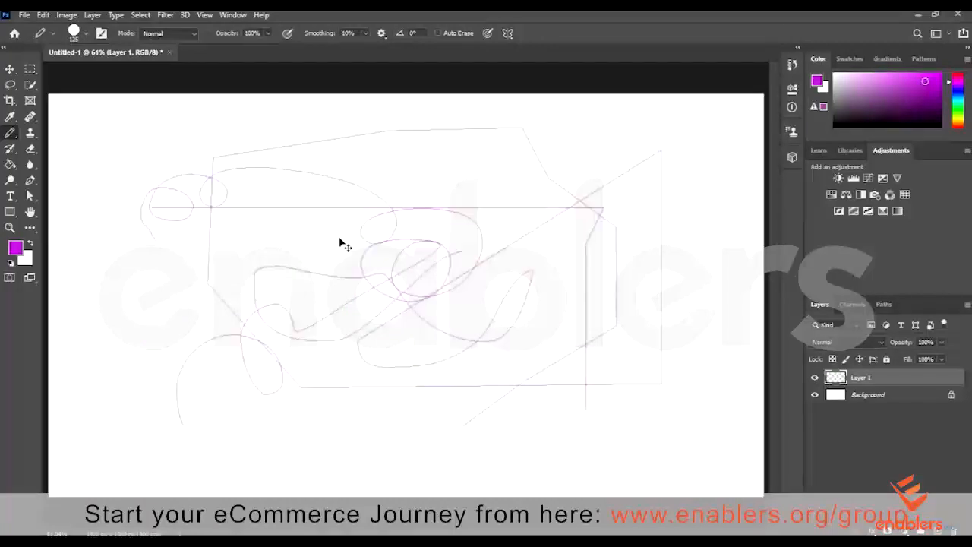
Undo the last freehand pencil loops and switch from the Pencil Tool to the Brush Tool
key(ctrl+z)
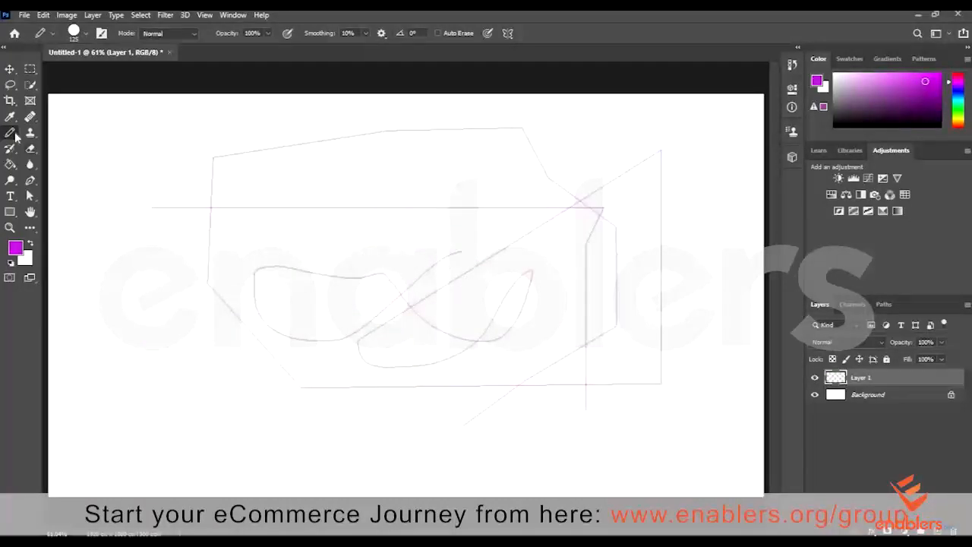
right_click(15, 135)
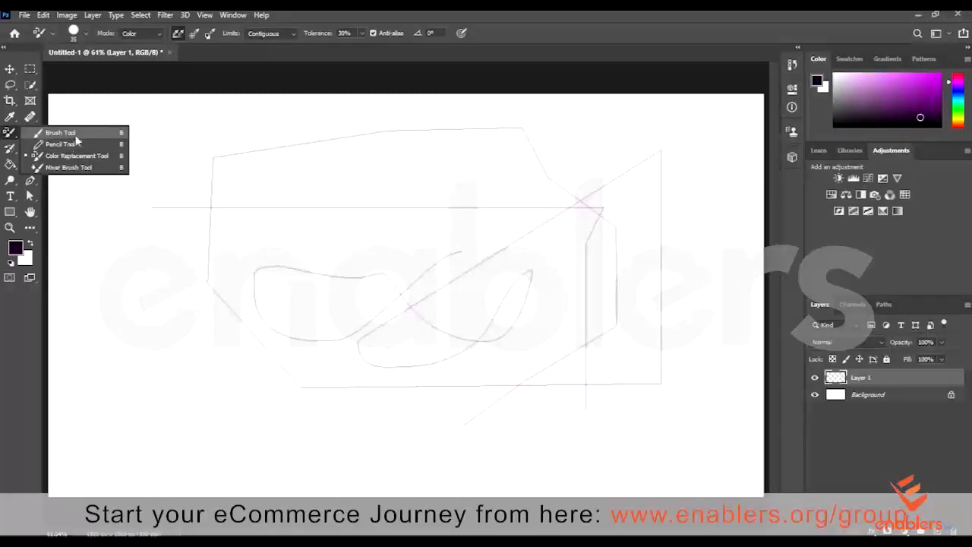
click(61, 133)
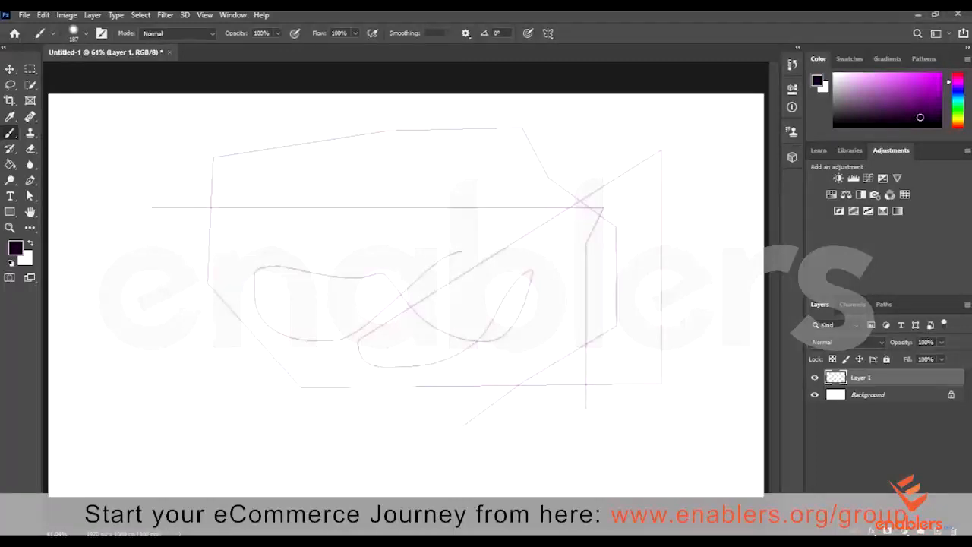
With the Brush Tool in Normal mode, paint a large dark purple dotted blob over the thin lines on Layer 1
click(190, 34)
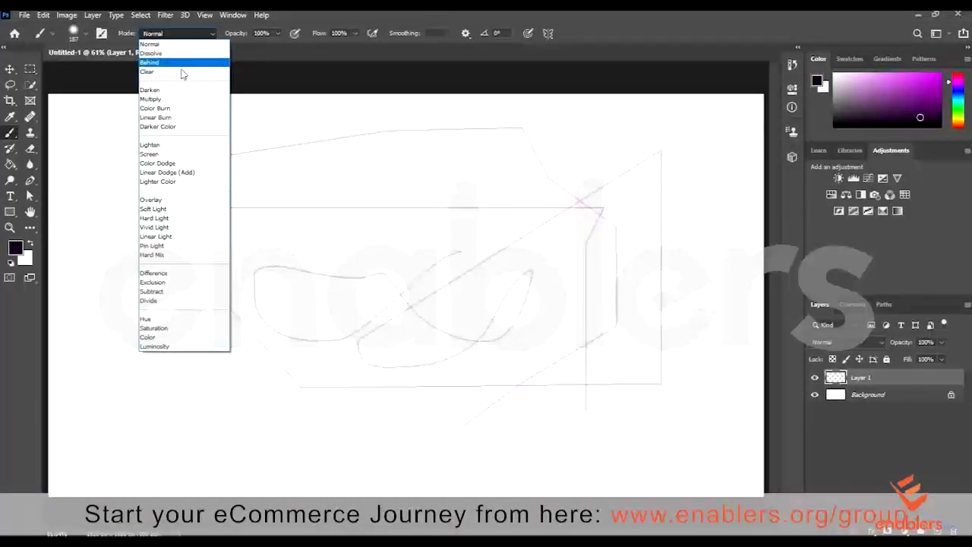
click(210, 44)
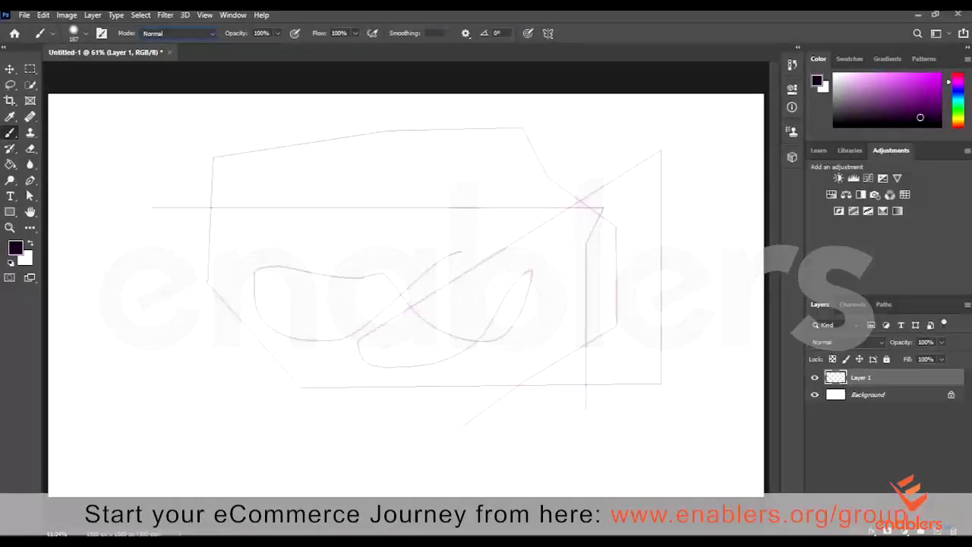
right_click(14, 135)
click(46, 134)
mouse_move(234, 323)
mouse_down()
mouse_move(266, 338)
mouse_move(208, 327)
mouse_move(281, 365)
mouse_move(198, 369)
mouse_move(190, 319)
mouse_move(311, 304)
mouse_up()
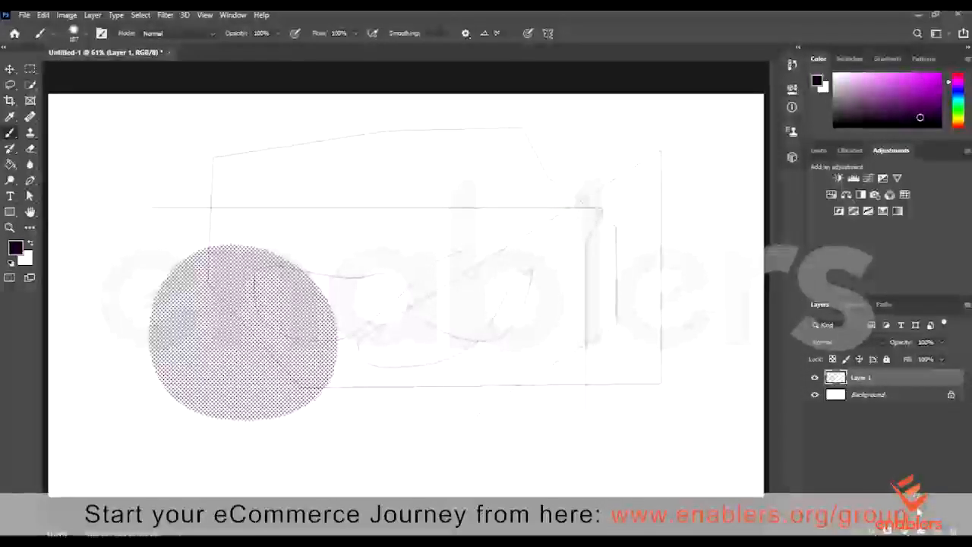
Add a new layer above Layer 1 and set the foreground color to a bright green
click(937, 530)
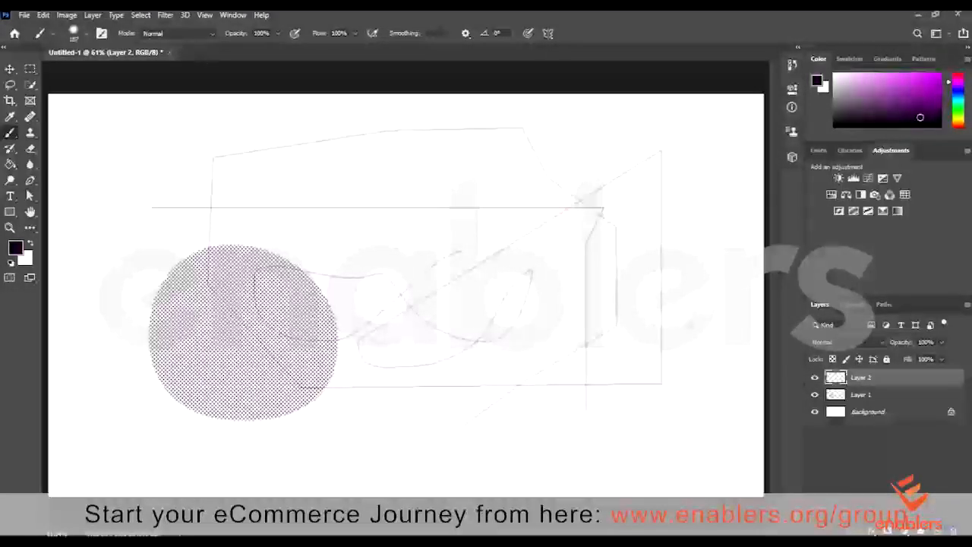
click(16, 247)
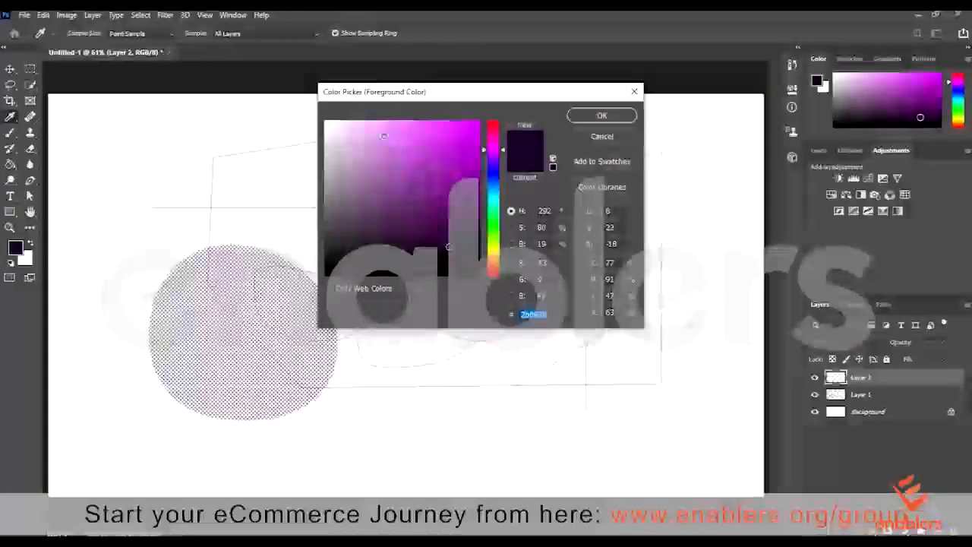
click(369, 132)
drag(494, 187, 494, 219)
click(601, 115)
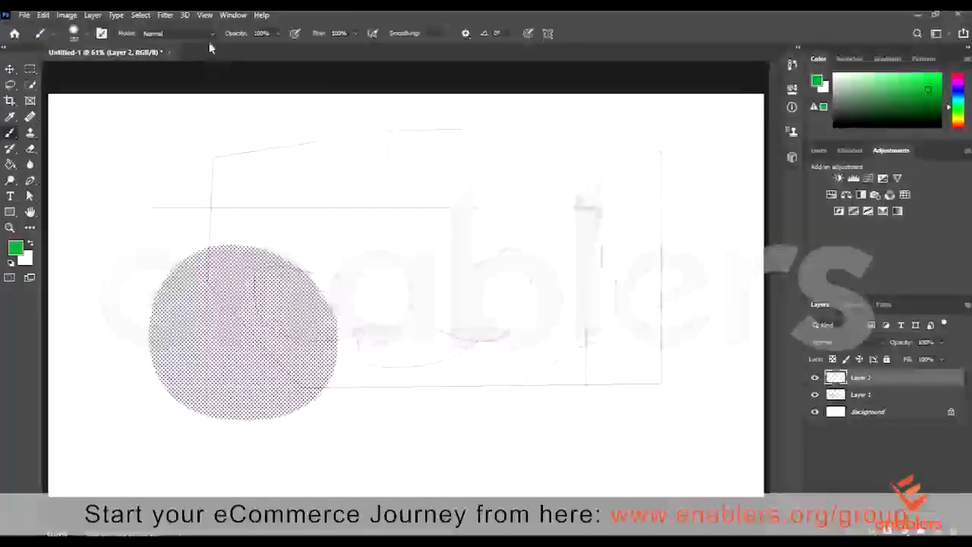
Set the brush blending mode to Behind, move Layer 2 below Layer 1, and paint a wide green dotted area around the purple blob
click(189, 33)
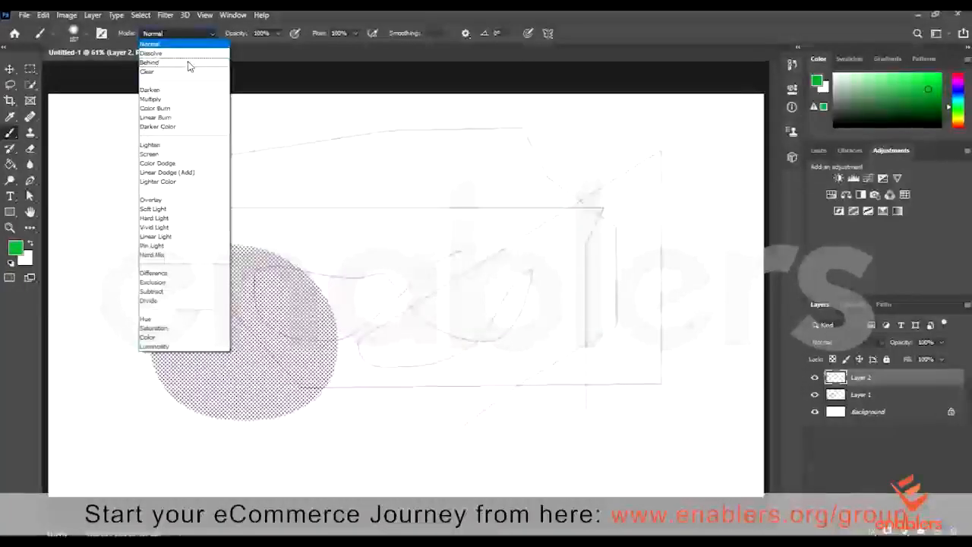
click(171, 62)
mouse_move(182, 273)
mouse_down()
mouse_move(160, 297)
mouse_move(129, 274)
mouse_move(152, 357)
mouse_move(289, 440)
mouse_move(342, 297)
mouse_move(198, 228)
mouse_up()
drag(861, 383, 871, 401)
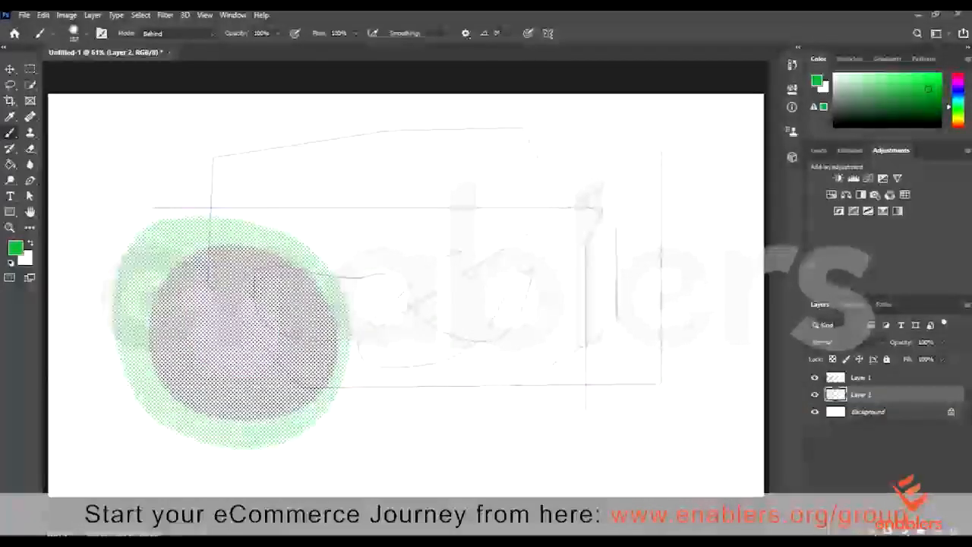
mouse_move(193, 414)
mouse_down()
mouse_move(339, 334)
mouse_move(258, 246)
mouse_move(196, 240)
mouse_move(162, 250)
mouse_move(204, 438)
mouse_move(312, 423)
mouse_move(388, 296)
mouse_up()
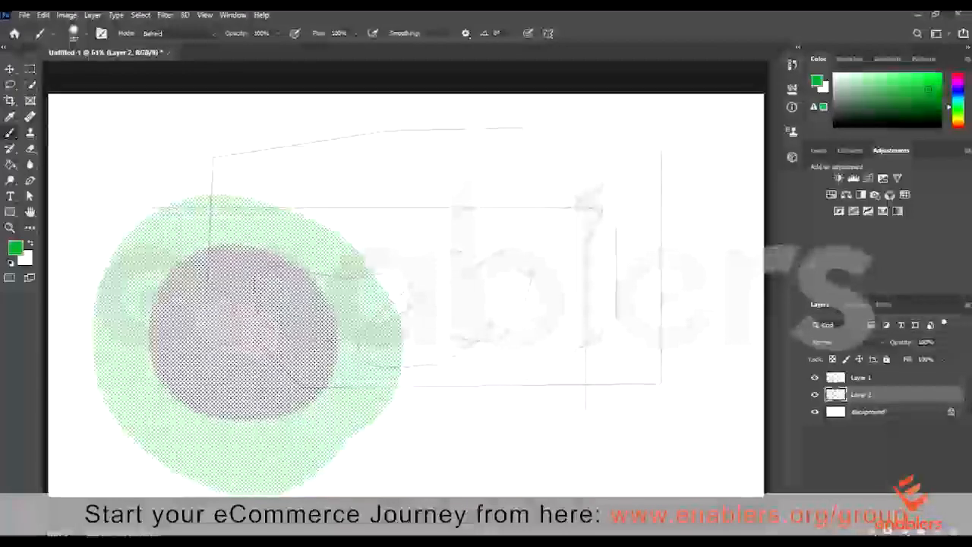
Review the blending modes available for the brush
click(191, 33)
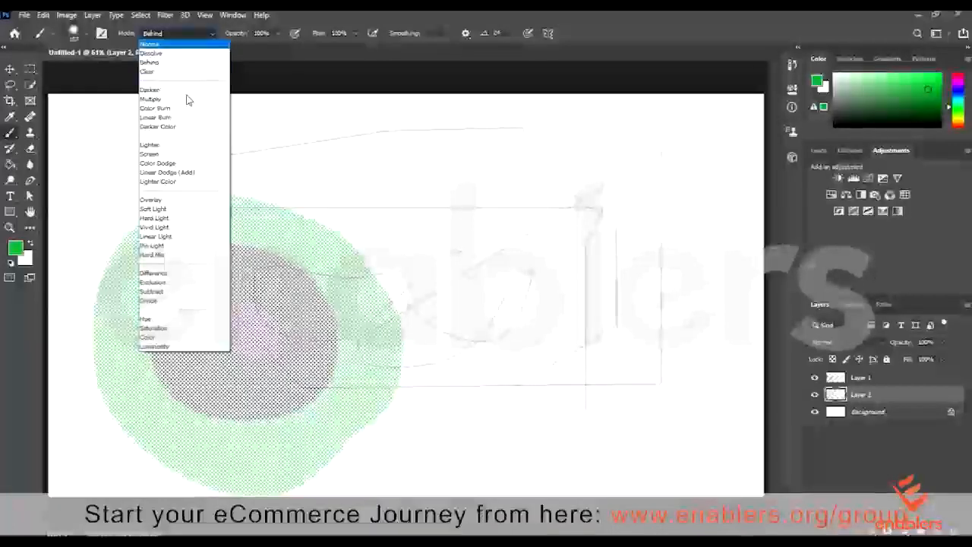
click(156, 44)
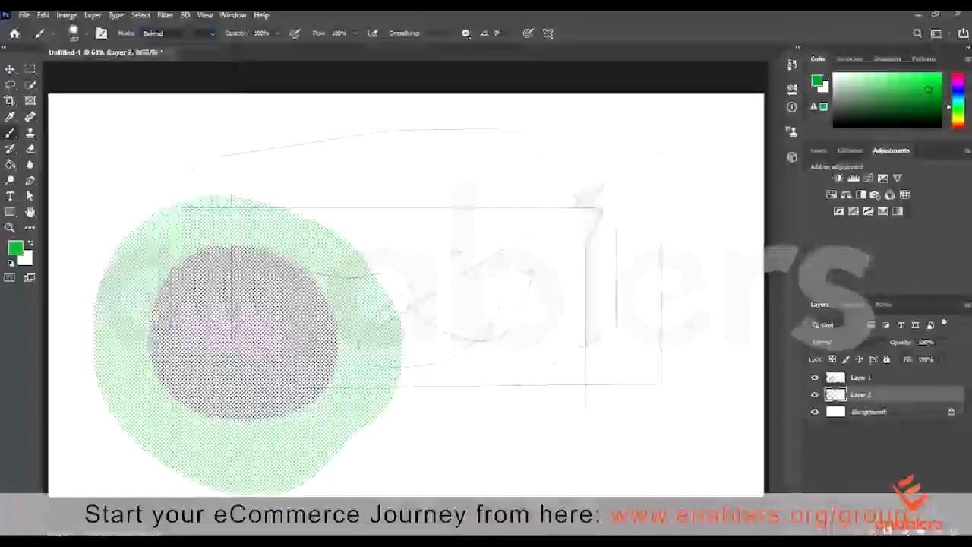